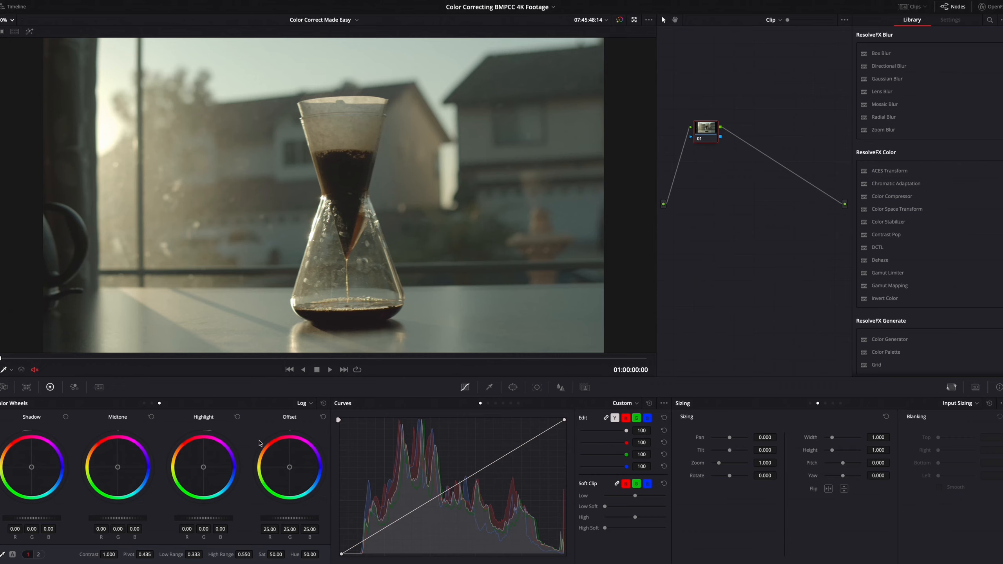
Step: Change the workspace's Dual Screen setting to get the single-screen layout with the clip thumbnails and scopes
click(324, 0)
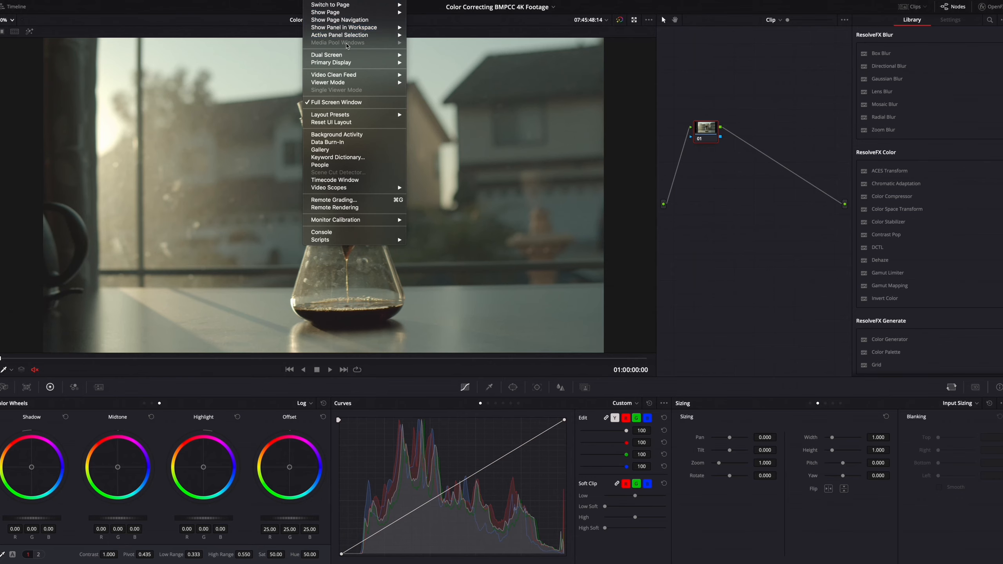
mouse_move(347, 55)
click(423, 59)
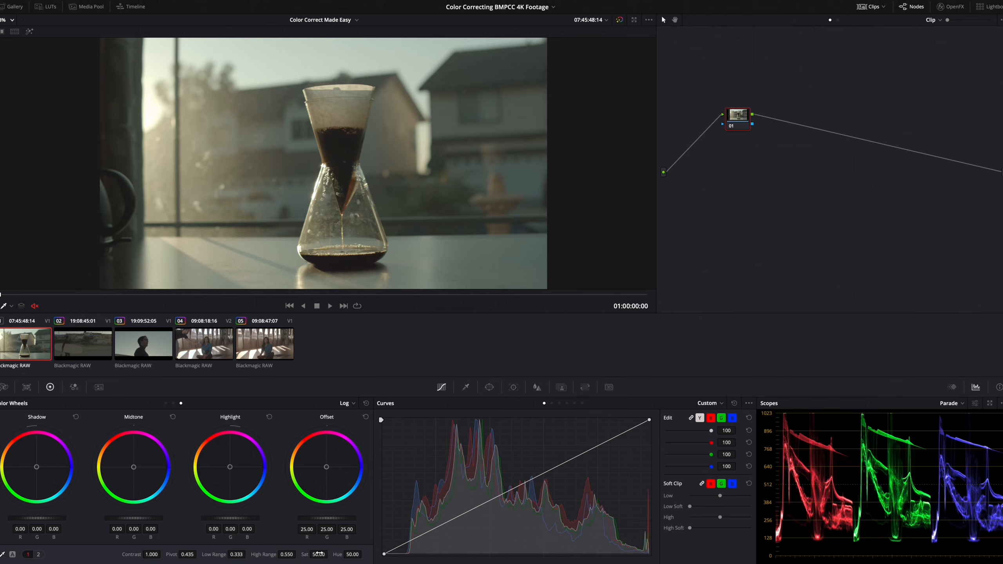
Step: Set the coffee clip's saturation to 0.00 and look through its darker and brighter frames for exposure
drag(318, 554, 285, 554)
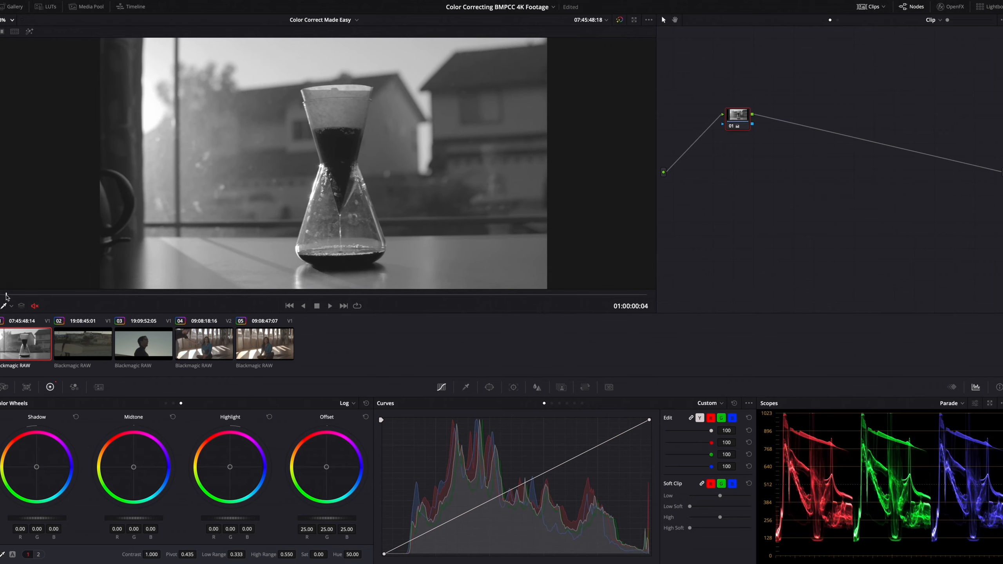
drag(6, 297, 581, 294)
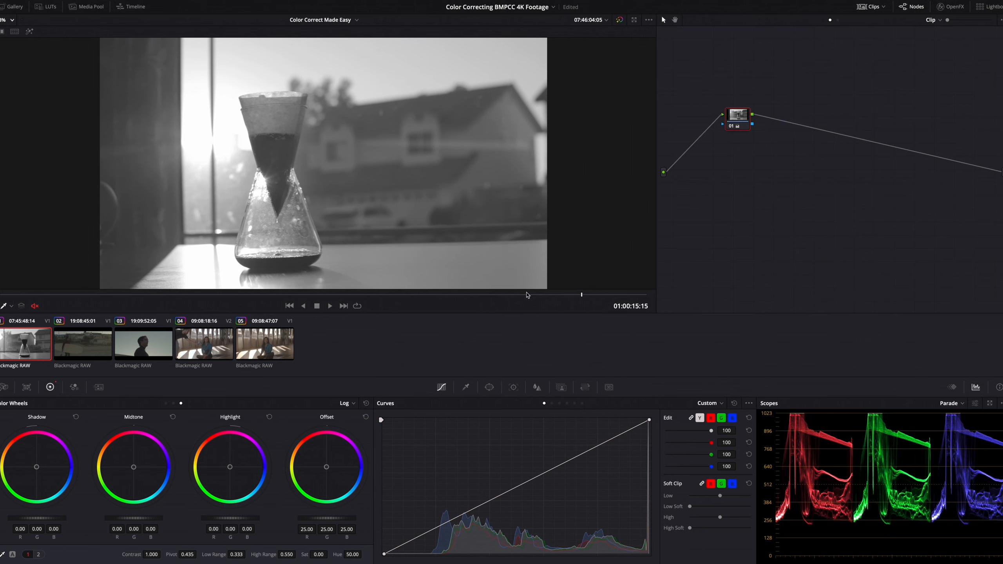
drag(513, 295, 441, 294)
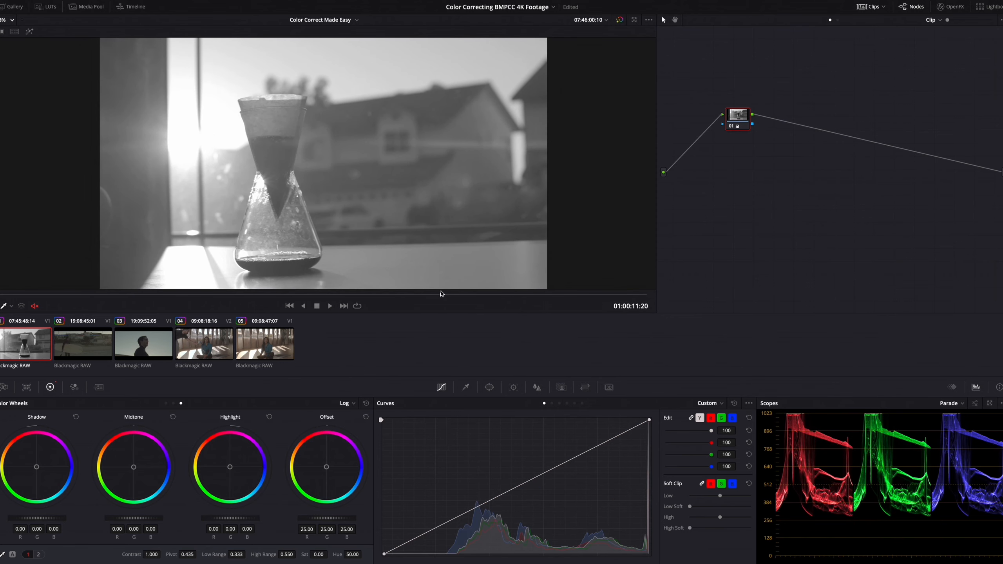
Step: Move the custom curve's black point inward to the start of the bright frame's histogram and check it on other frames
drag(385, 554, 443, 555)
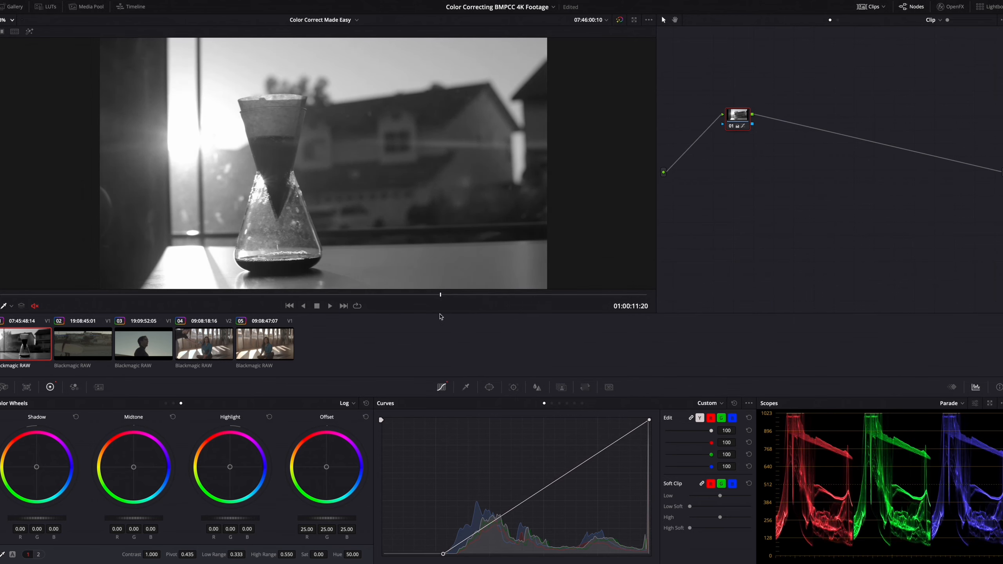
click(439, 295)
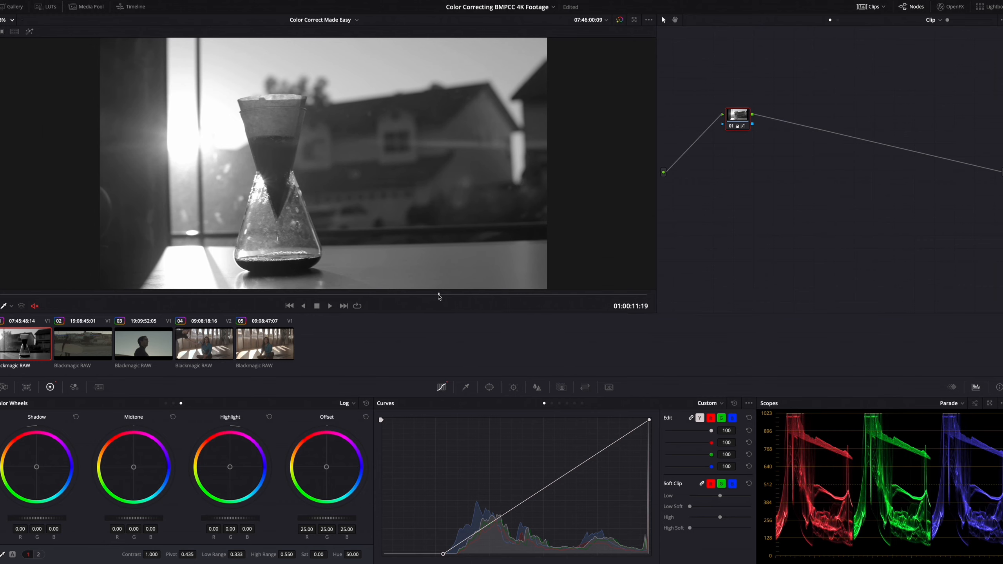
click(436, 296)
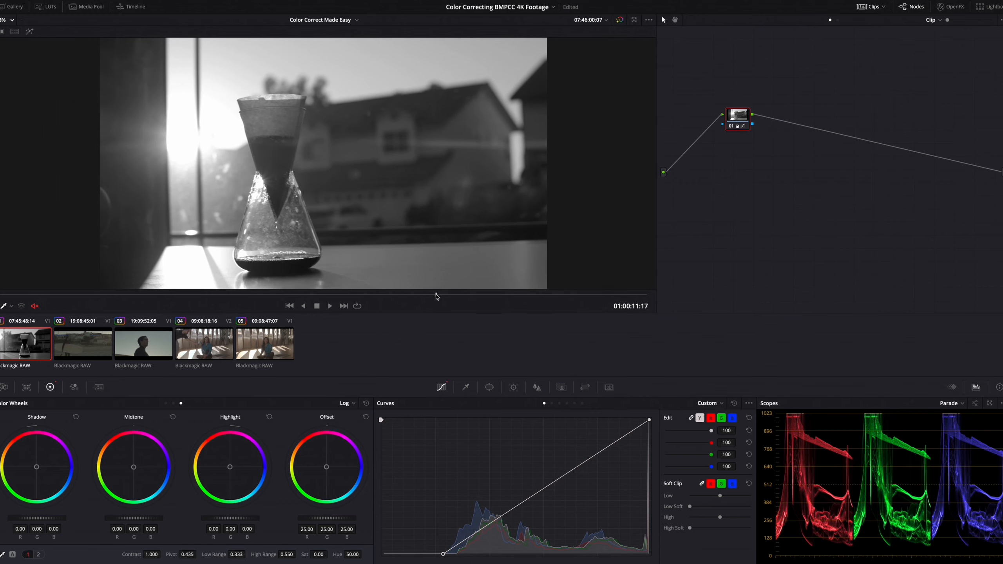
click(425, 295)
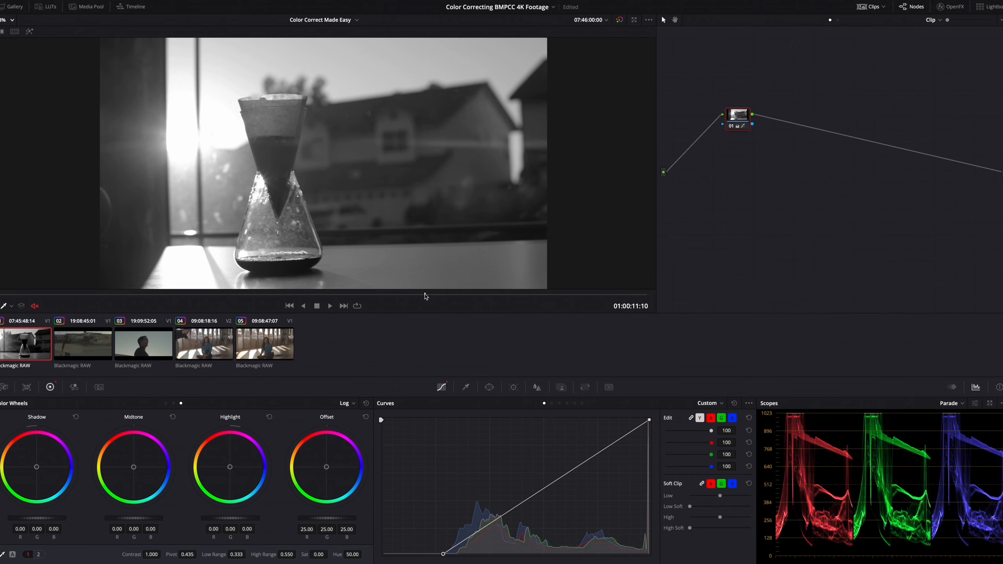
drag(425, 296, 7, 296)
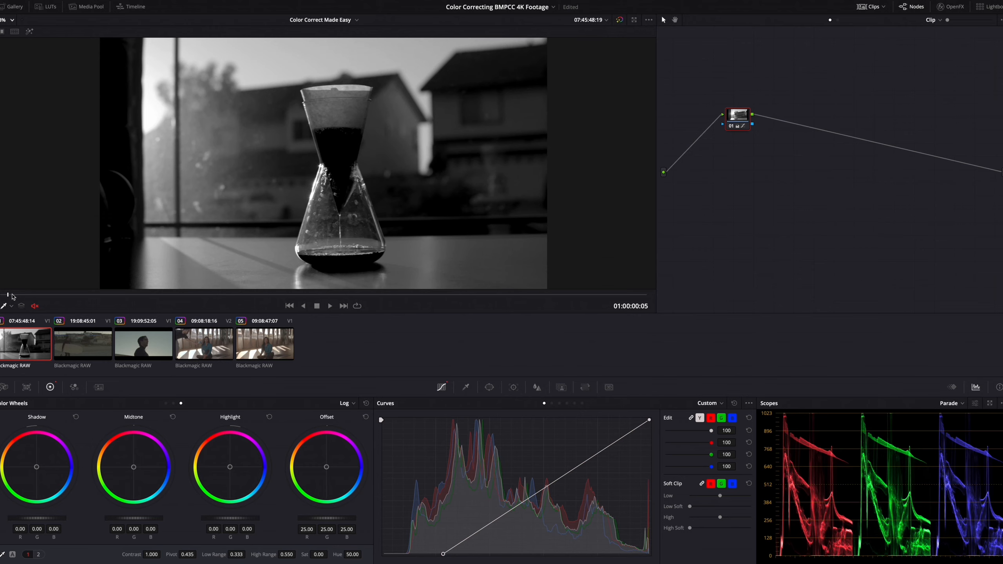
drag(76, 294, 410, 296)
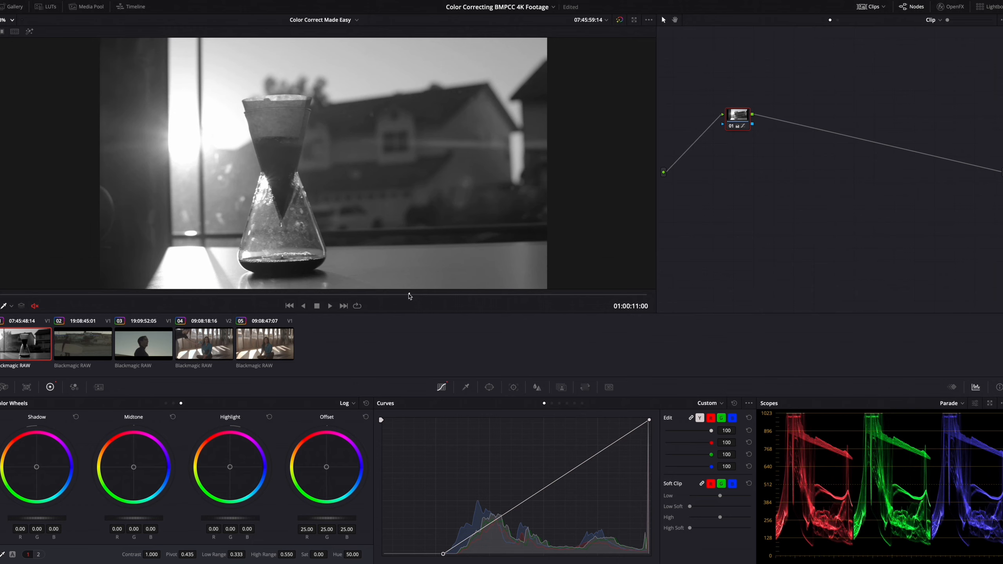
drag(409, 296, 211, 295)
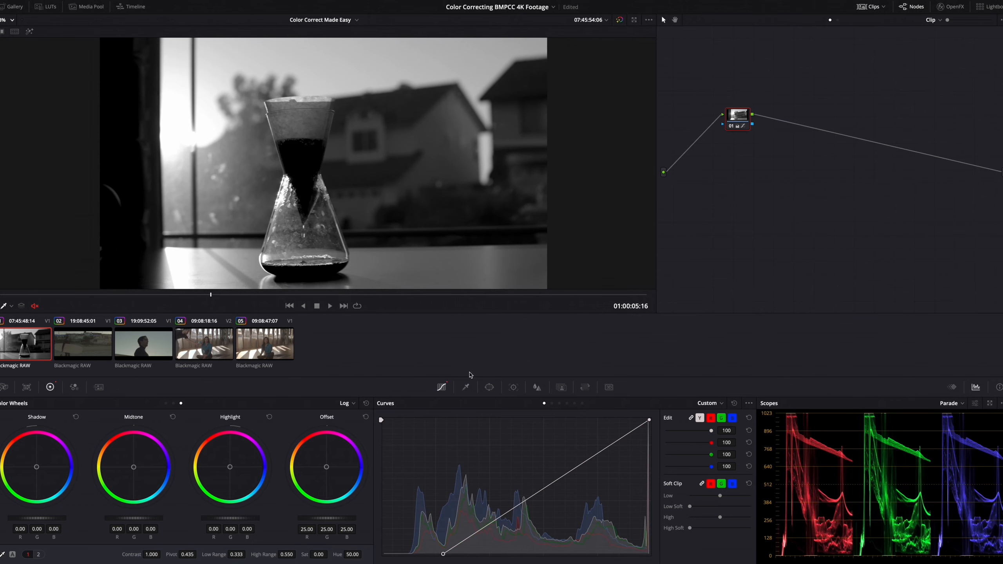
Step: Ease the custom curve's black point back and fine-tune it so the darker frames' shadows sit just above 0 on the parade
drag(443, 554, 407, 554)
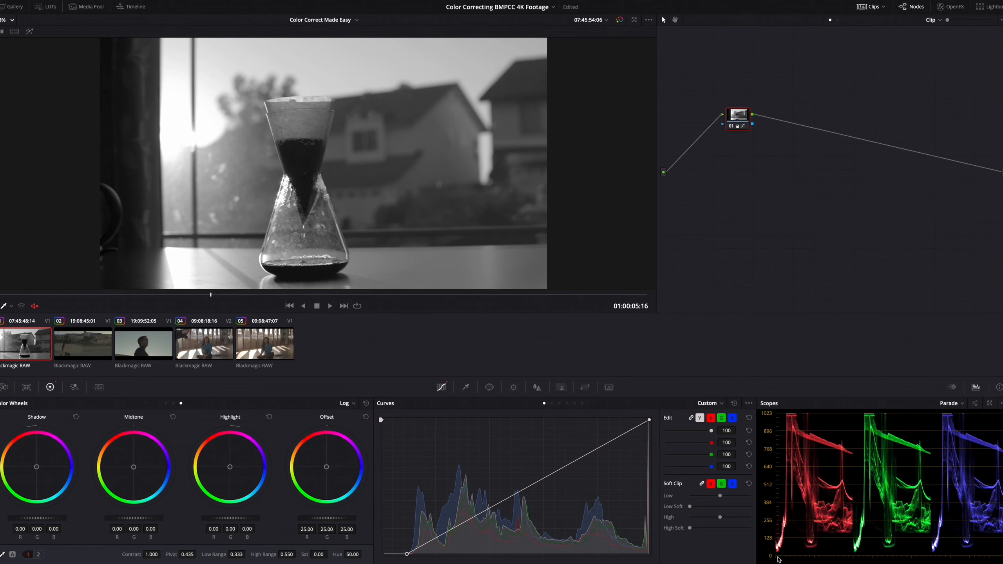
drag(408, 556, 404, 555)
drag(213, 296, 406, 298)
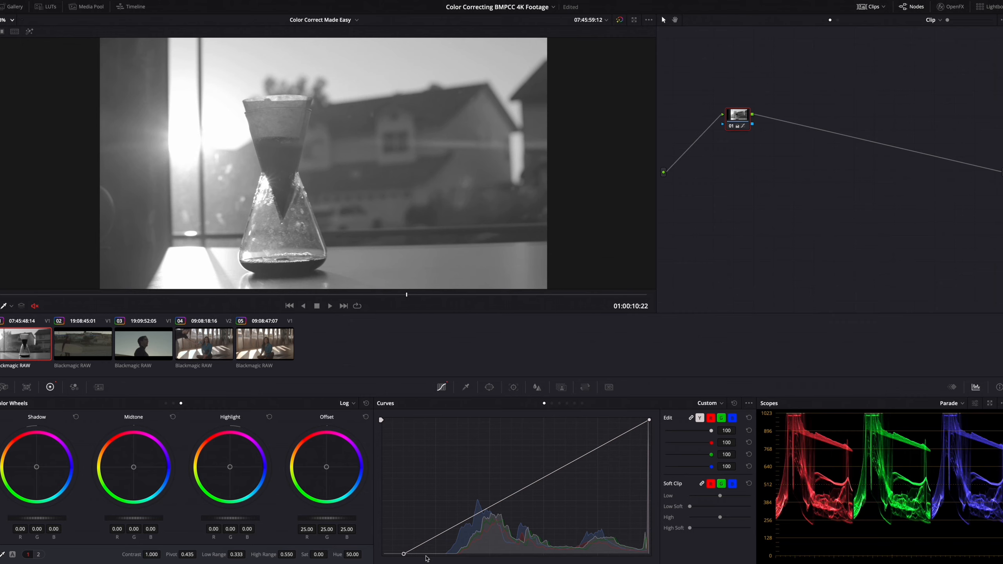
mouse_move(405, 554)
mouse_down()
mouse_move(419, 555)
mouse_move(408, 554)
mouse_up()
drag(361, 297, 155, 297)
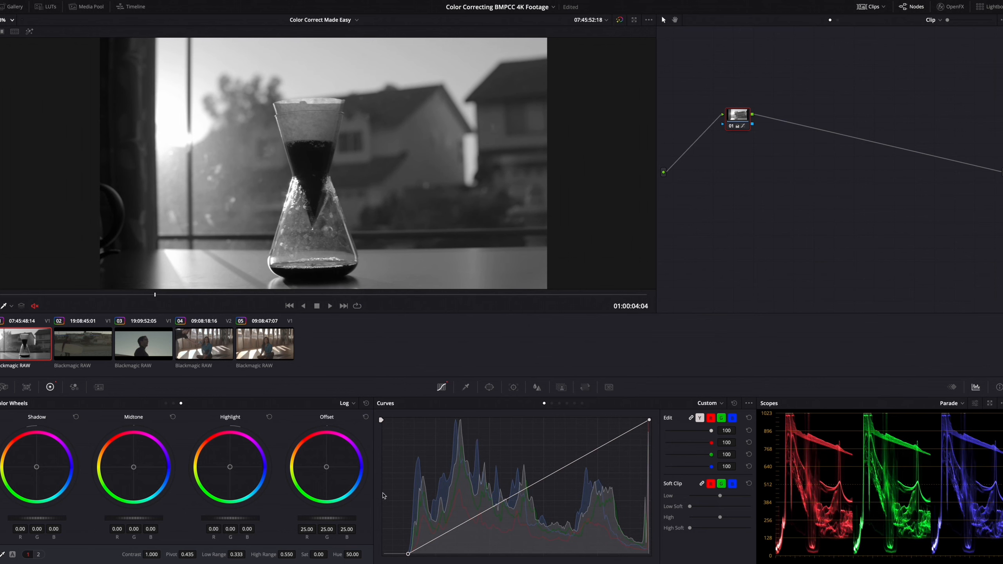
drag(408, 554, 406, 557)
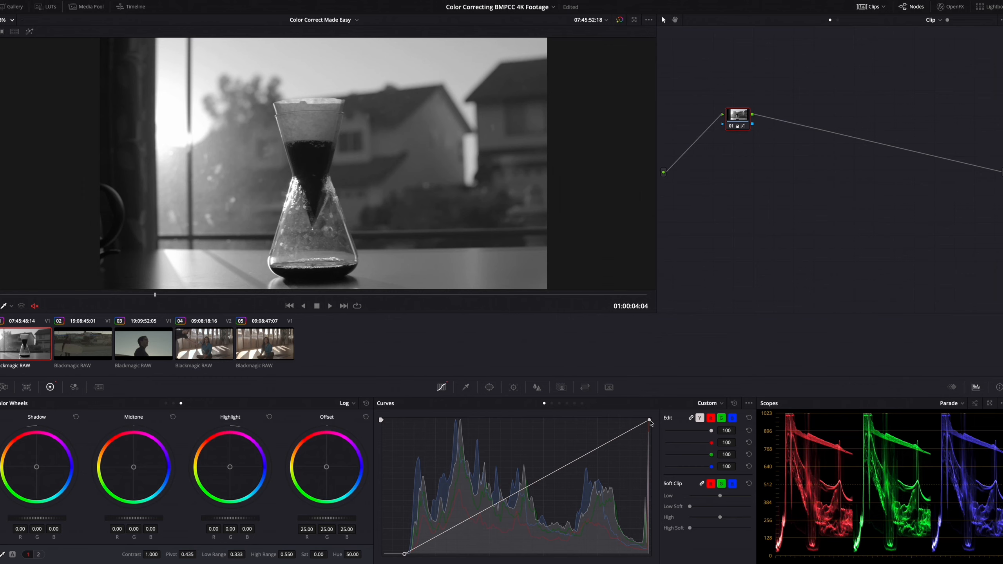
Step: Compare the bright sun frame with the Camera Raw Highlight Recovery option off and on
click(7, 388)
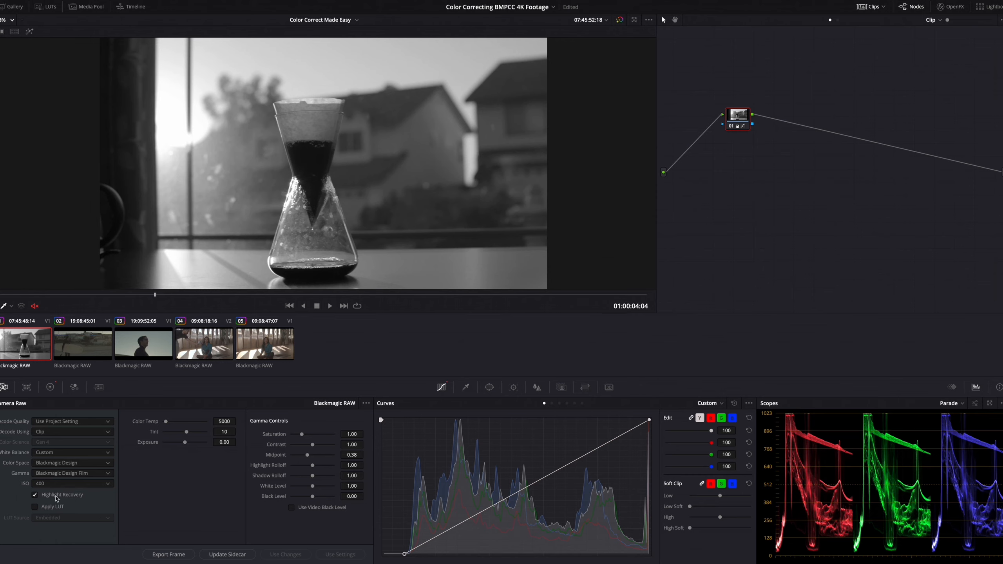
click(57, 499)
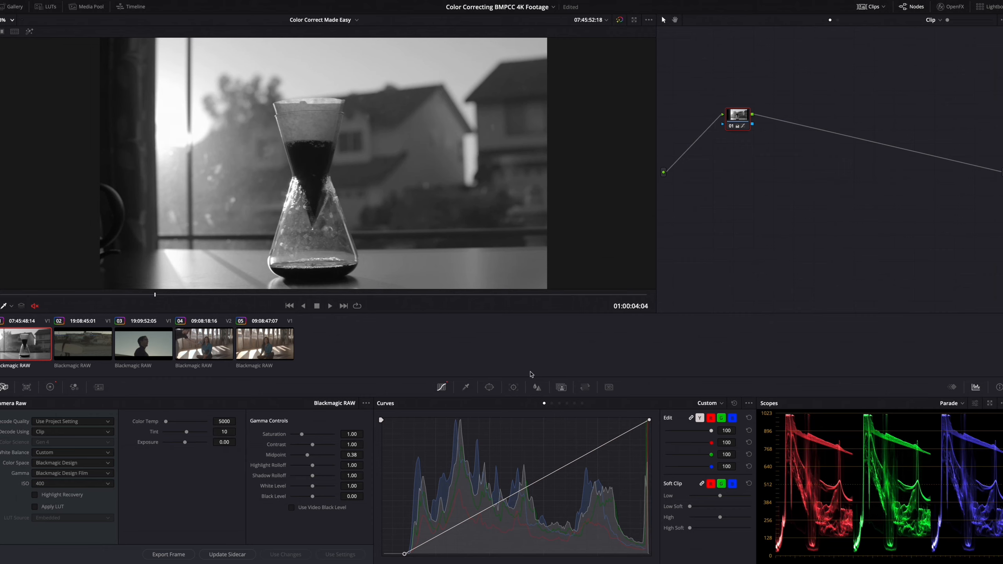
drag(242, 296, 420, 294)
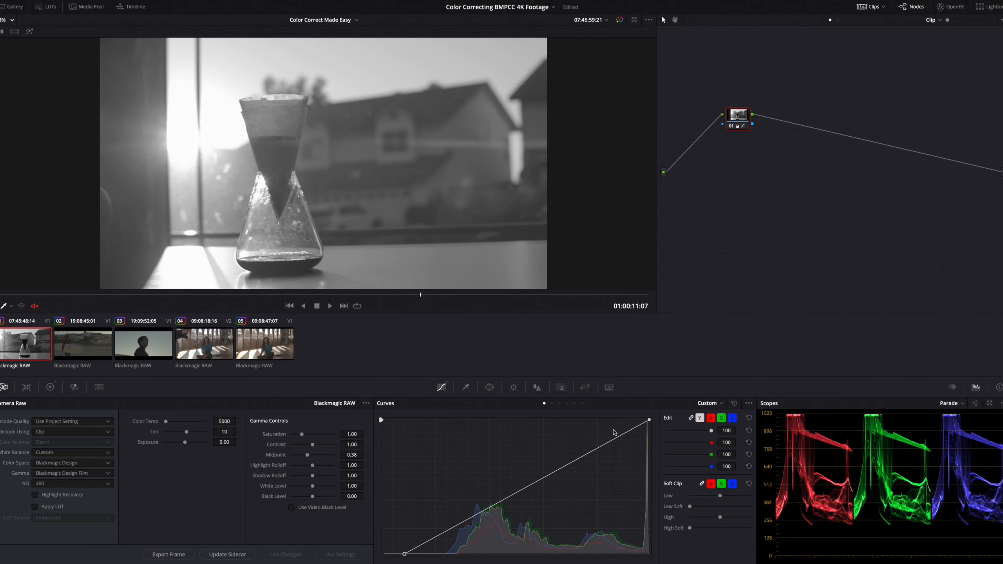
mouse_move(649, 420)
mouse_down()
mouse_move(651, 455)
mouse_move(658, 418)
mouse_up()
click(51, 496)
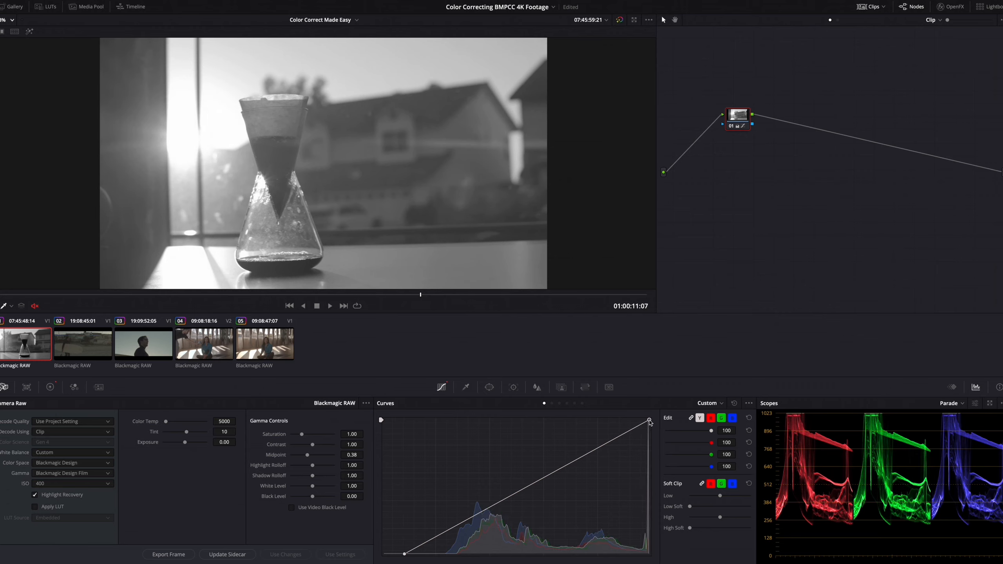
Step: Lower the custom curve's white point to about 85% output and compare the highlights with Highlight Recovery off and on, leaving it enabled
drag(649, 421, 654, 444)
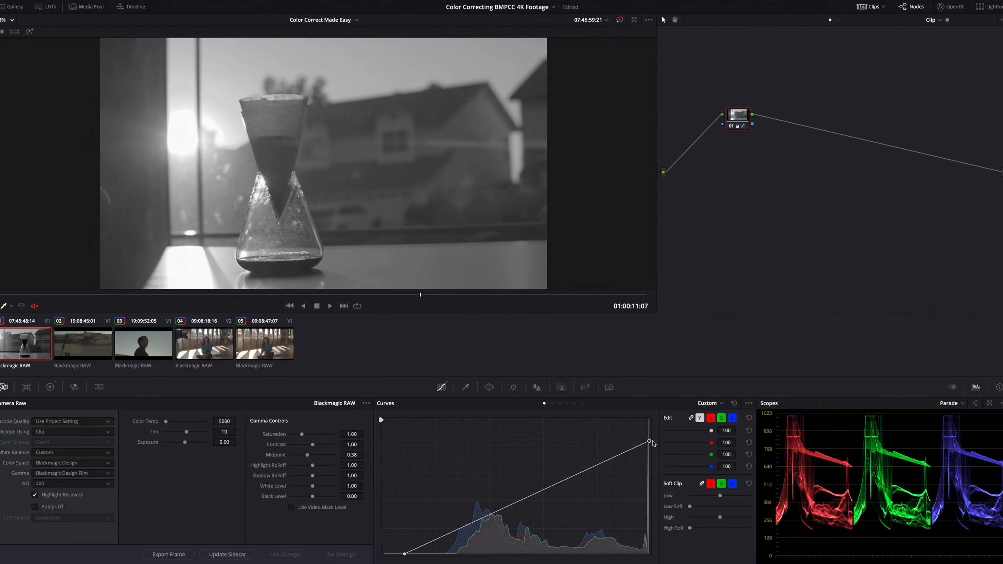
drag(656, 443, 657, 442)
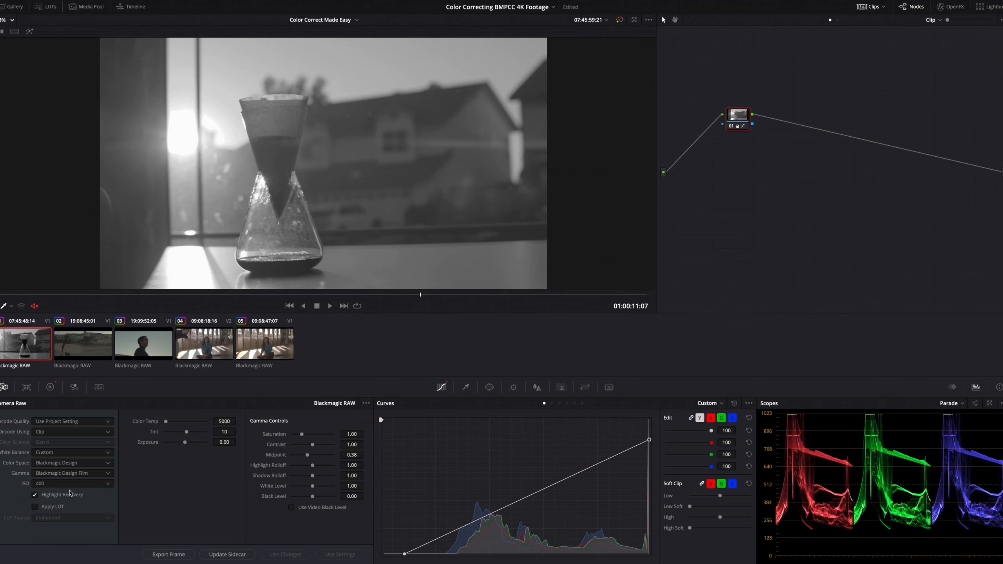
click(61, 497)
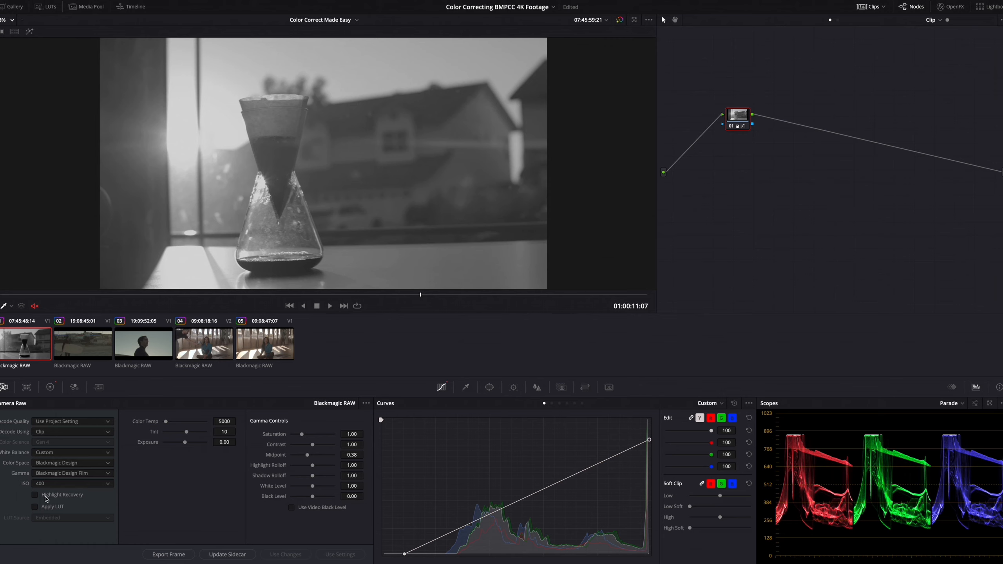
click(46, 498)
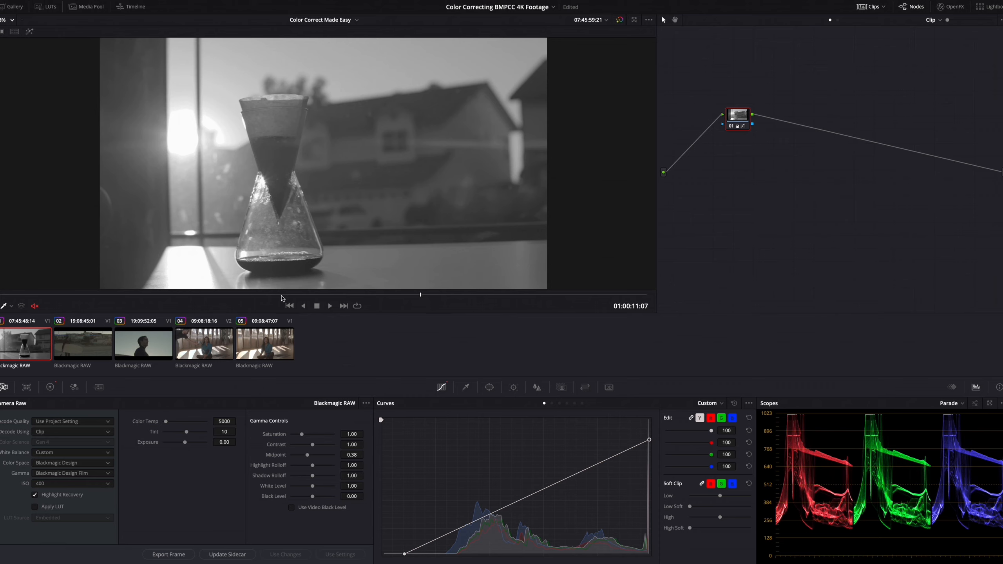
drag(196, 295, 119, 294)
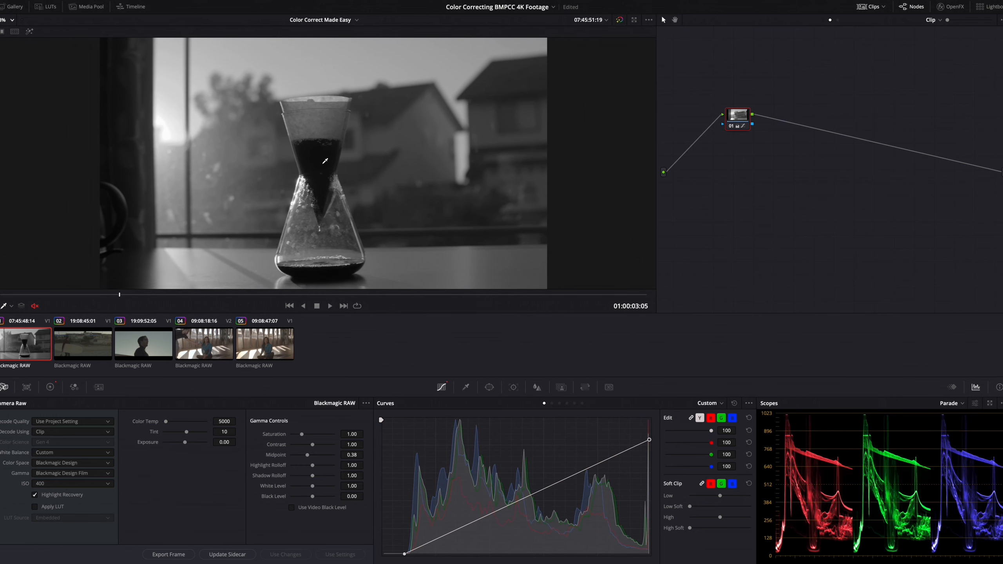
drag(134, 295, 427, 295)
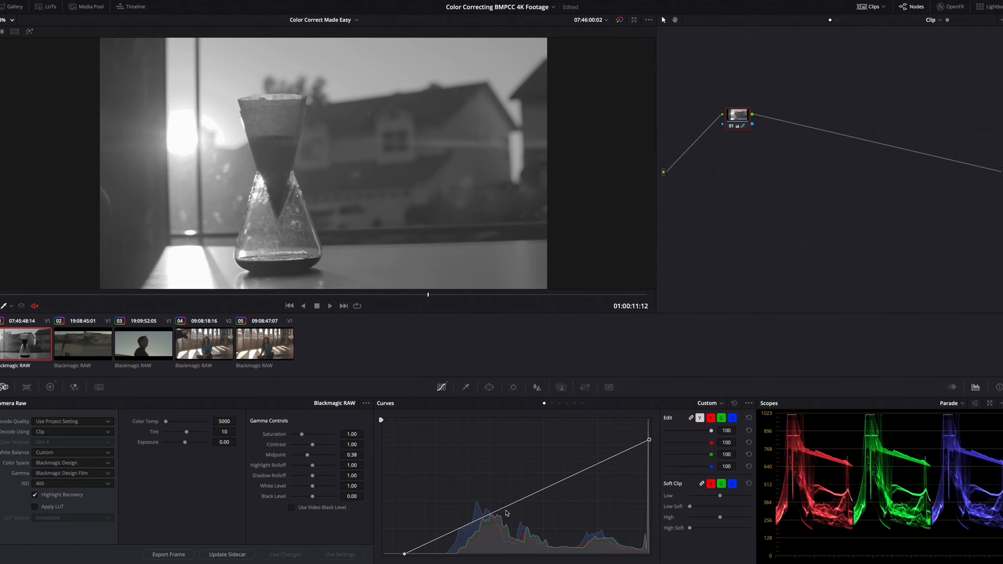
Step: Add a point in the lower midtones of the custom curve, pull it slightly down, and check the contrast on other frames
click(50, 387)
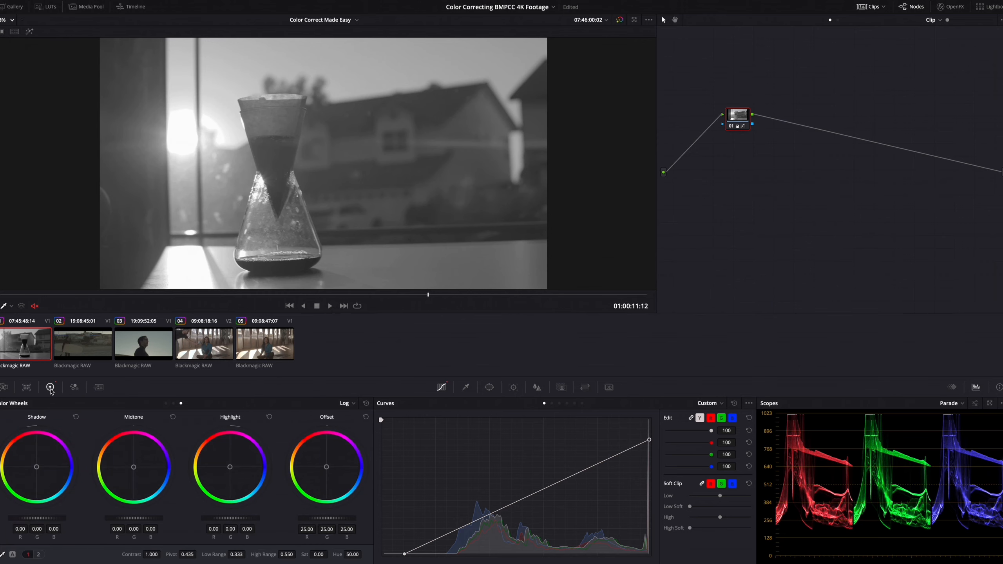
click(492, 514)
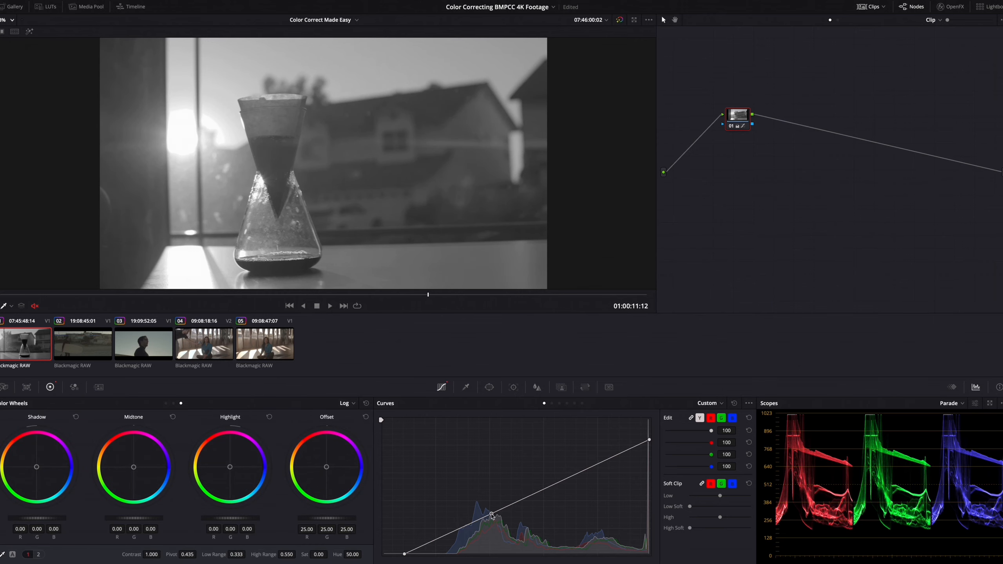
drag(492, 515, 495, 519)
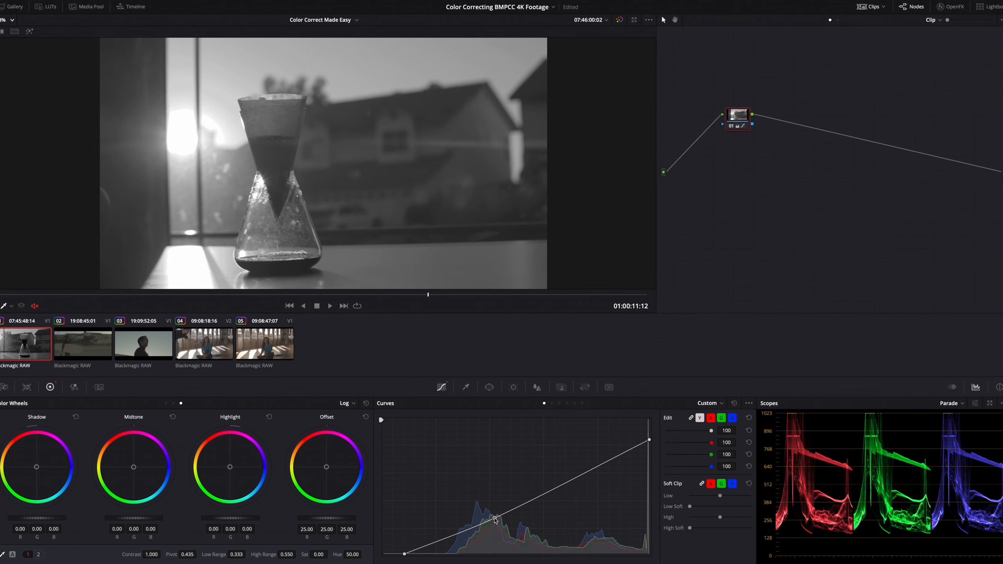
click(189, 295)
drag(183, 297, 342, 295)
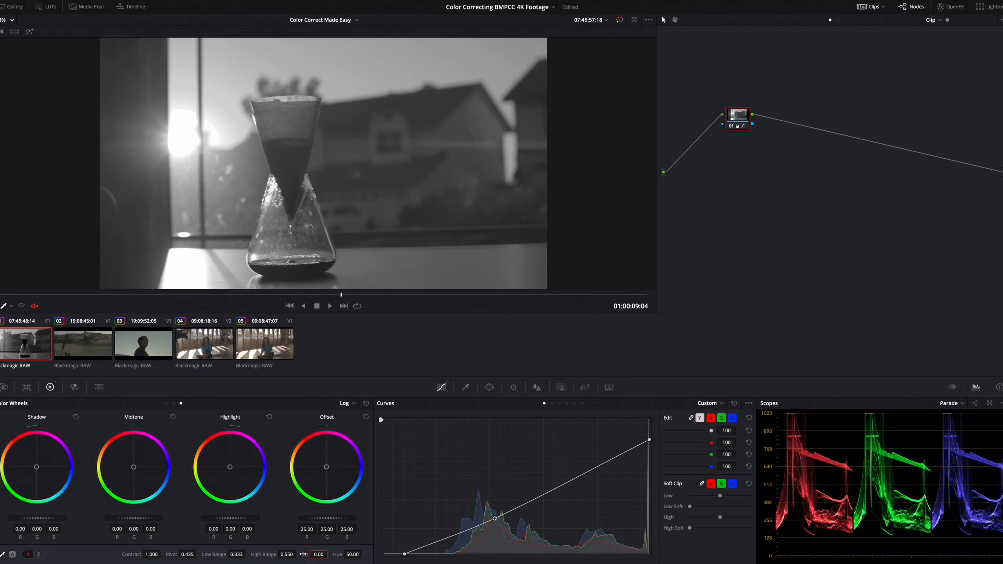
Step: Reset the saturation to 50.00 and set red, green and blue to 2.00 in their own RGB Mixer outputs
double_click(303, 554)
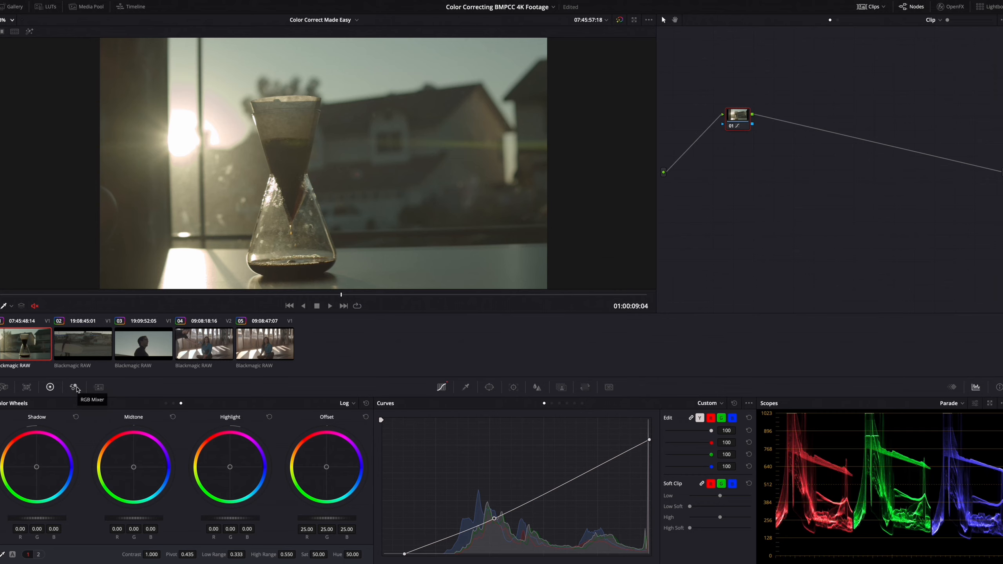
click(76, 388)
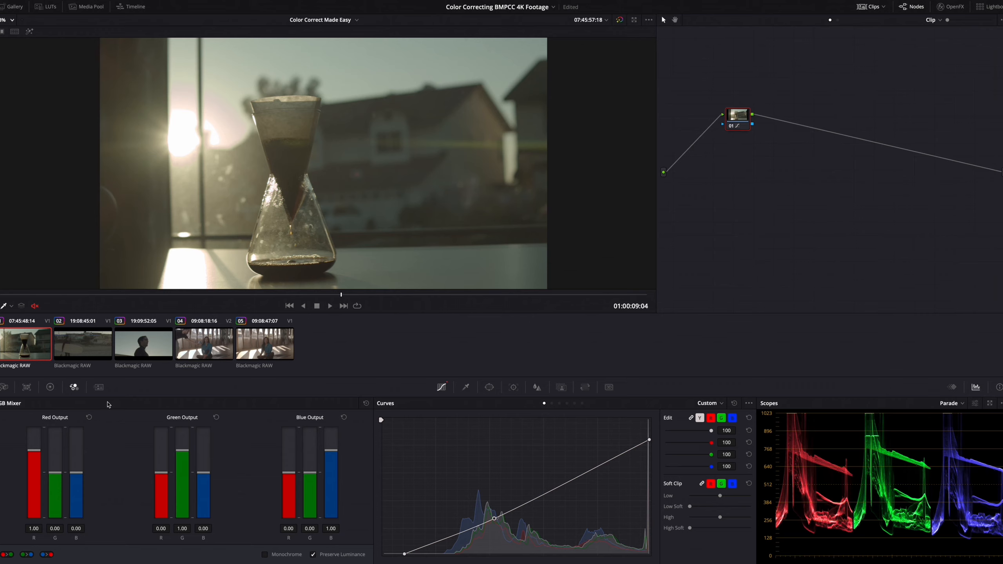
drag(35, 451, 35, 427)
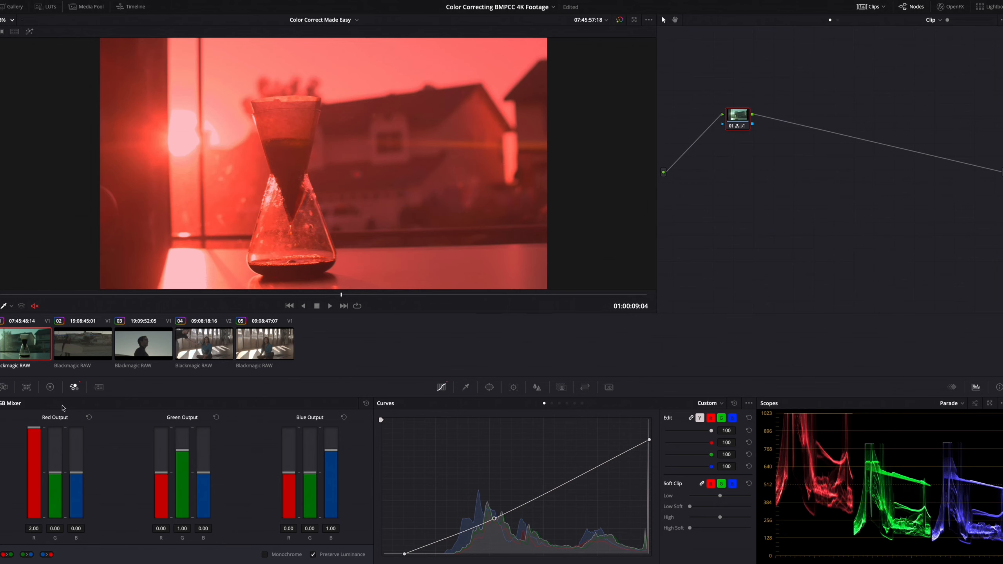
drag(185, 454, 184, 383)
drag(338, 454, 338, 372)
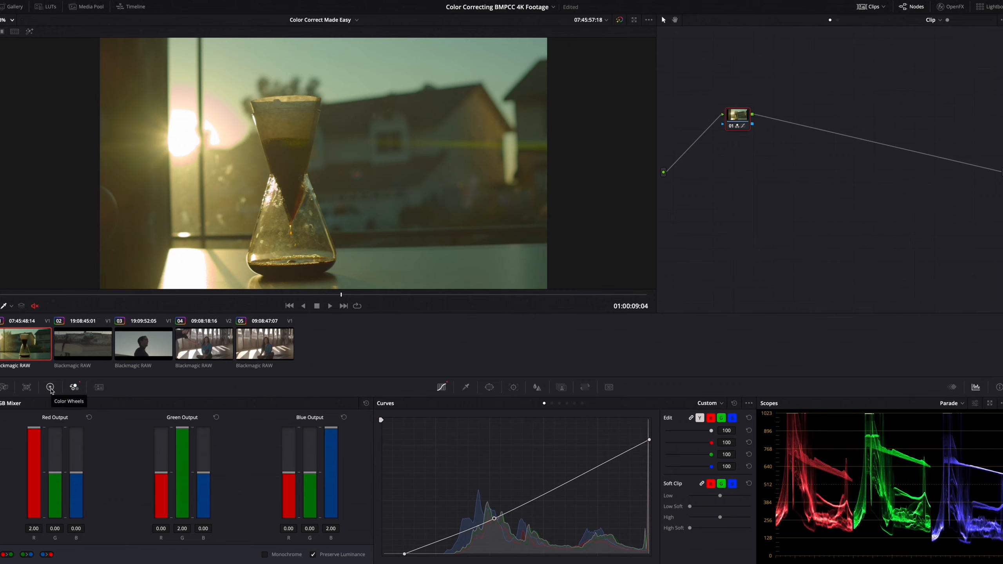
click(50, 388)
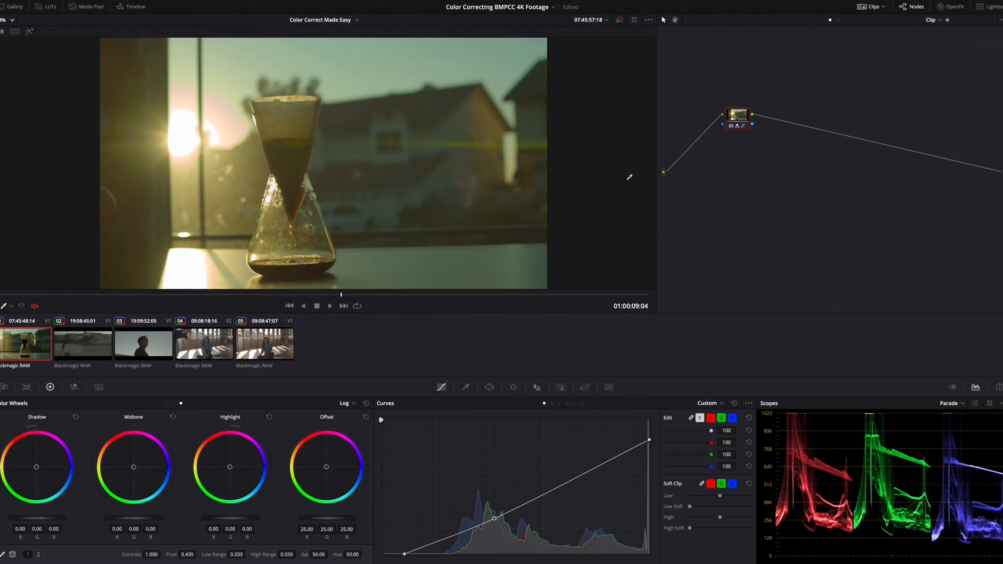
Step: Reposition the coffee clip's first node in the graph and label it CC
drag(739, 120, 726, 129)
right_click(726, 127)
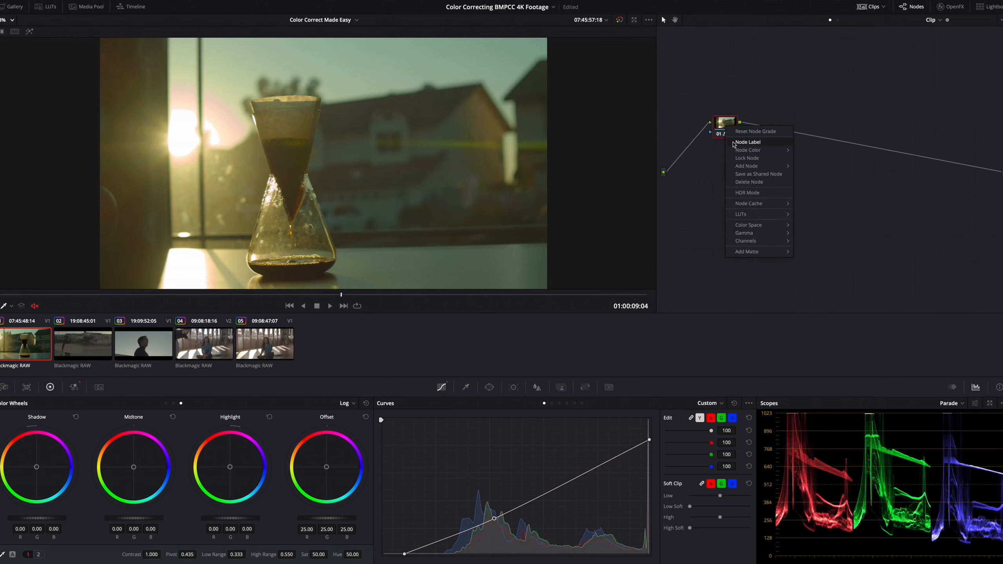
click(733, 142)
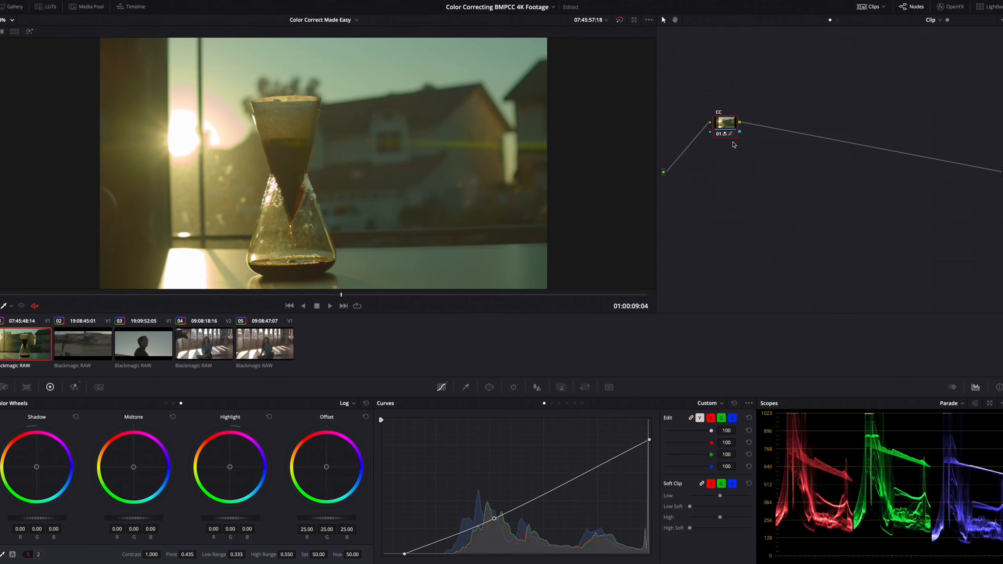
Step: Add a serial node after the CC node and label it WB
key(alt+s)
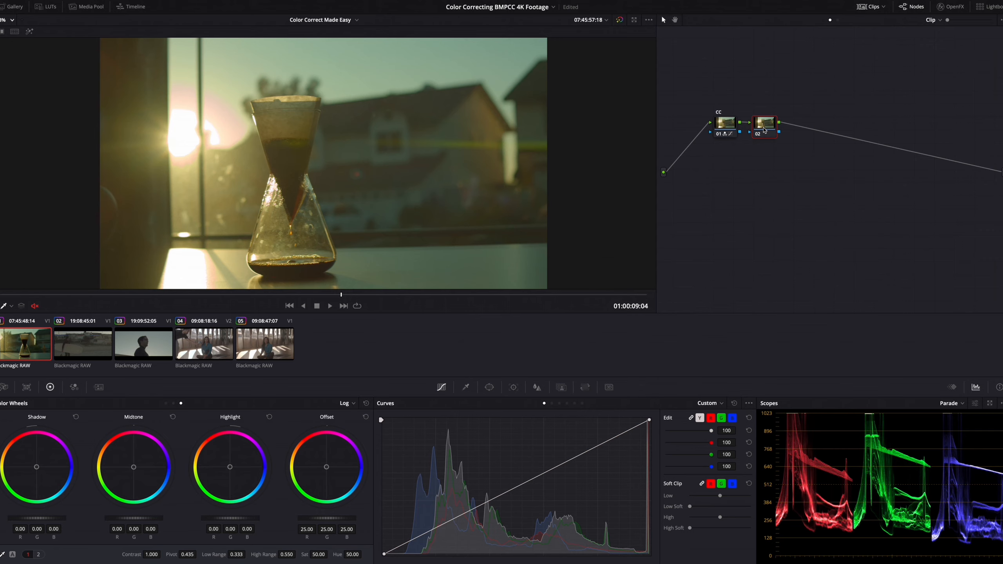
right_click(764, 129)
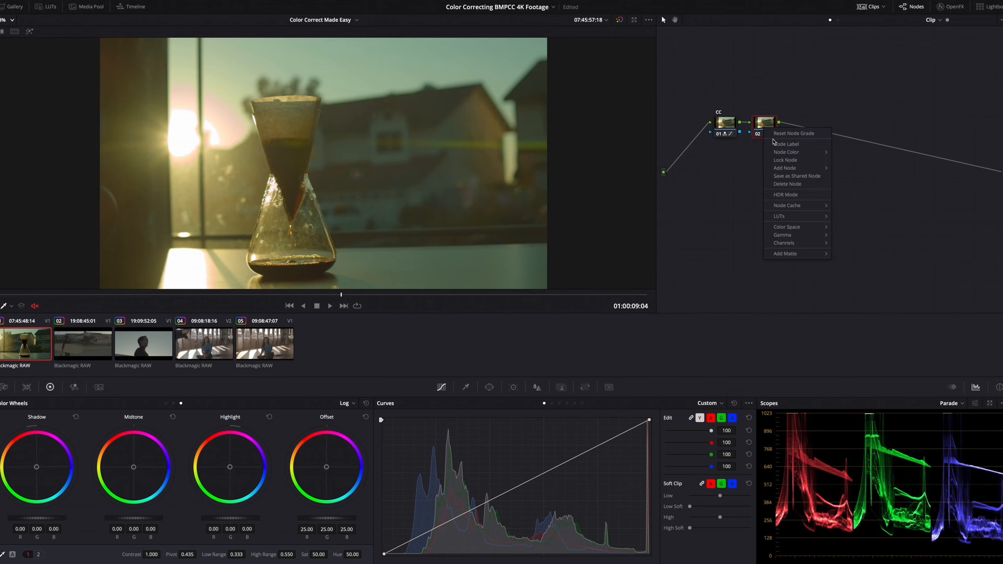
click(774, 139)
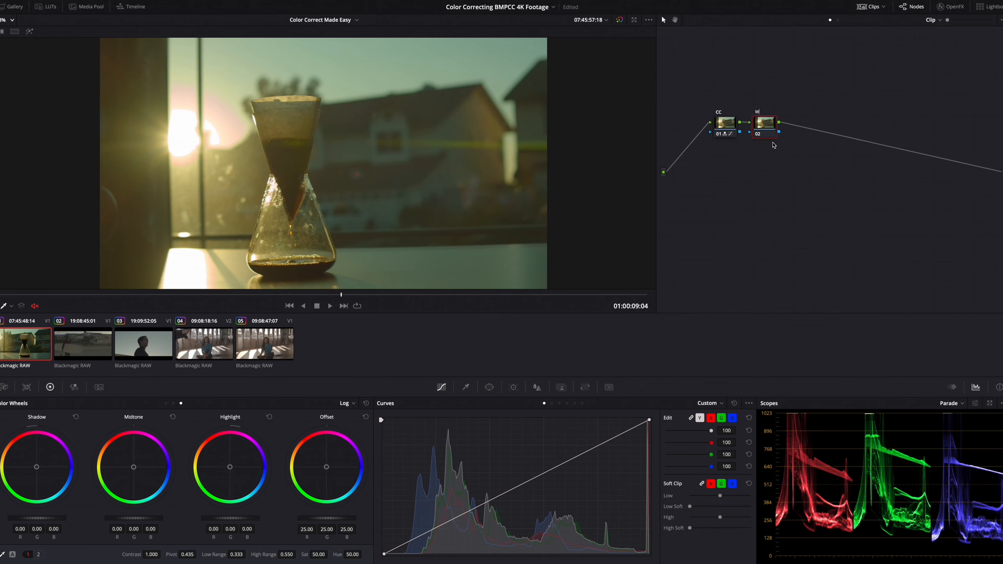
key(Return)
Step: Shift the WB node's Offset in the Log color wheels toward blue, to 24.73 red, 24.67 green and 28.69 blue
click(347, 405)
click(354, 432)
click(5, 387)
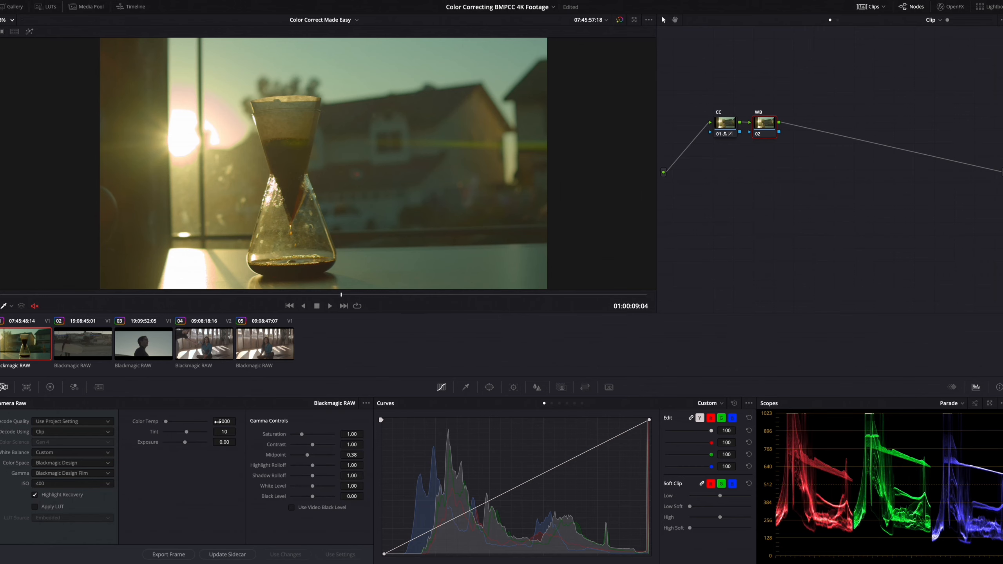
click(49, 388)
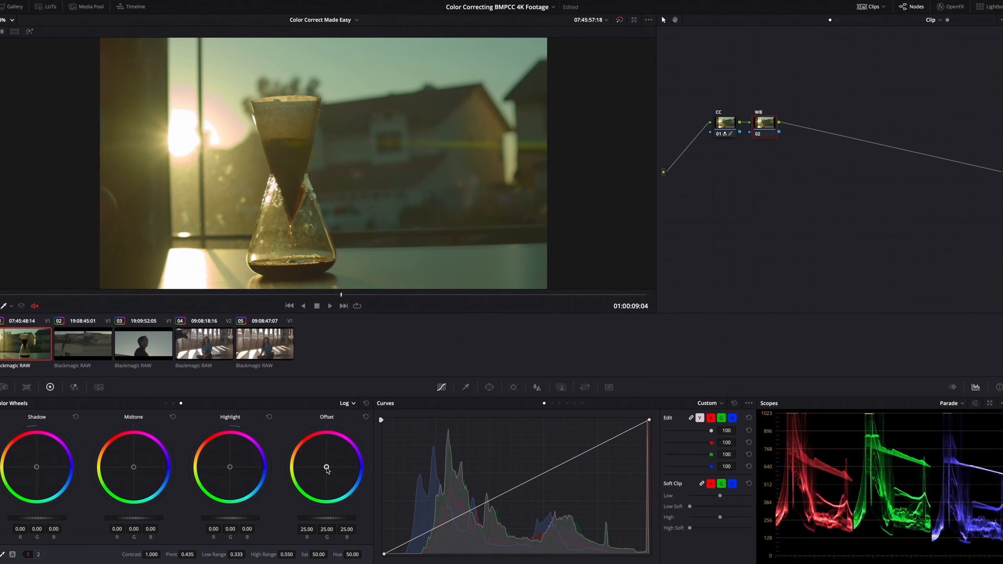
drag(328, 470, 328, 467)
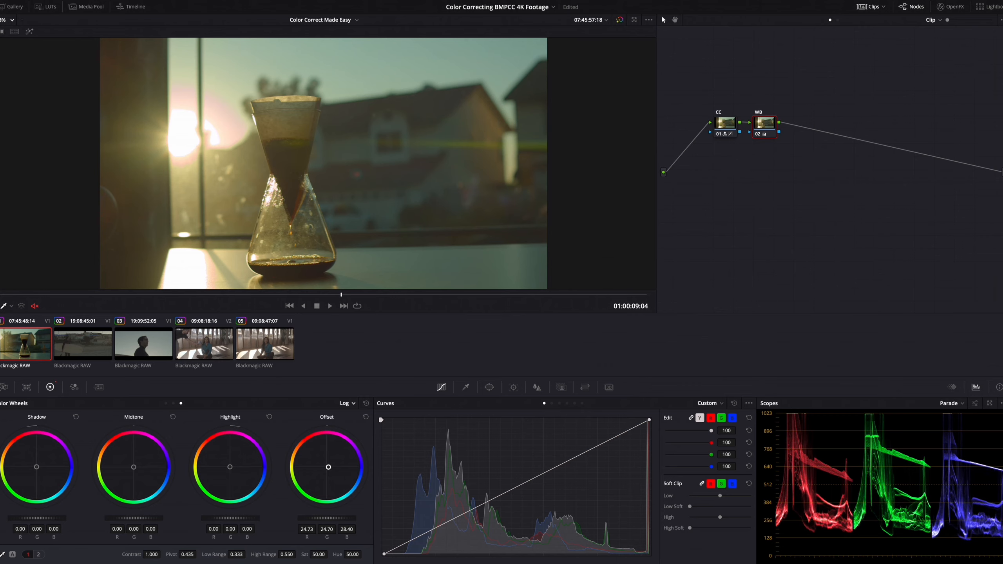
drag(328, 467, 329, 467)
Step: Compare the coffee shot with the WB node off and on at frames 01:00:03:23 and 01:00:06:18, leaving it enabled
drag(341, 298, 148, 300)
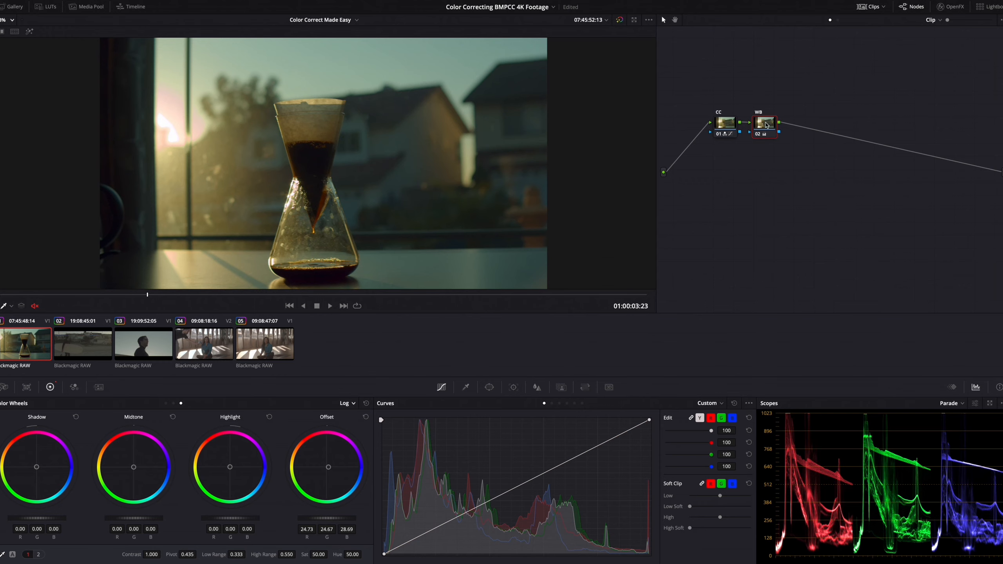
key(ctrl+d)
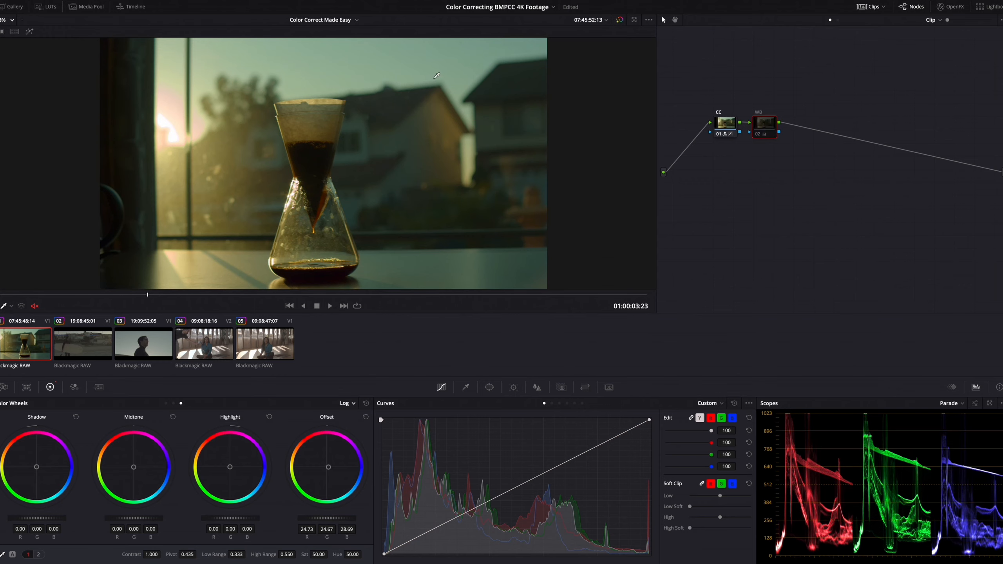
key(ctrl+d)
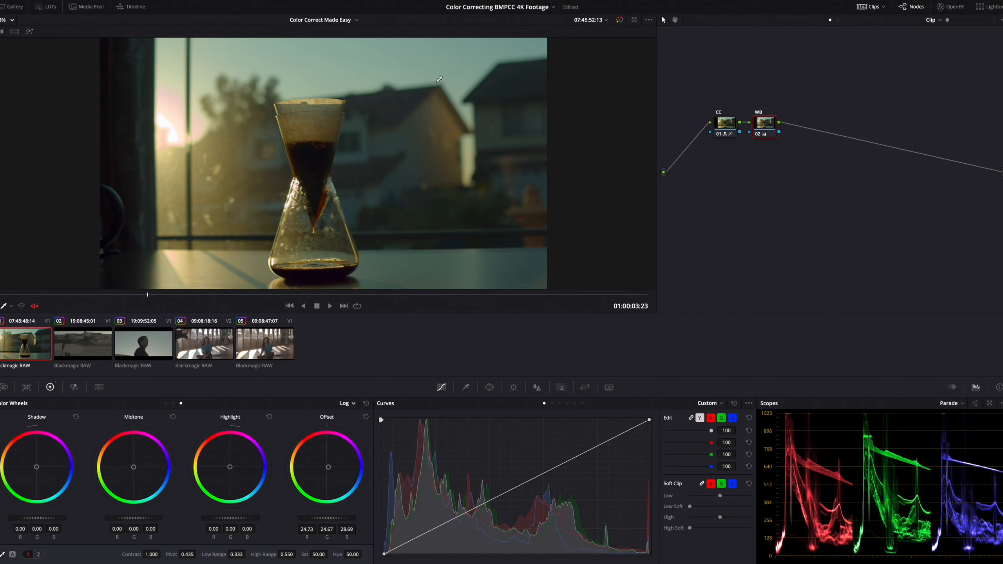
key(ctrl+d)
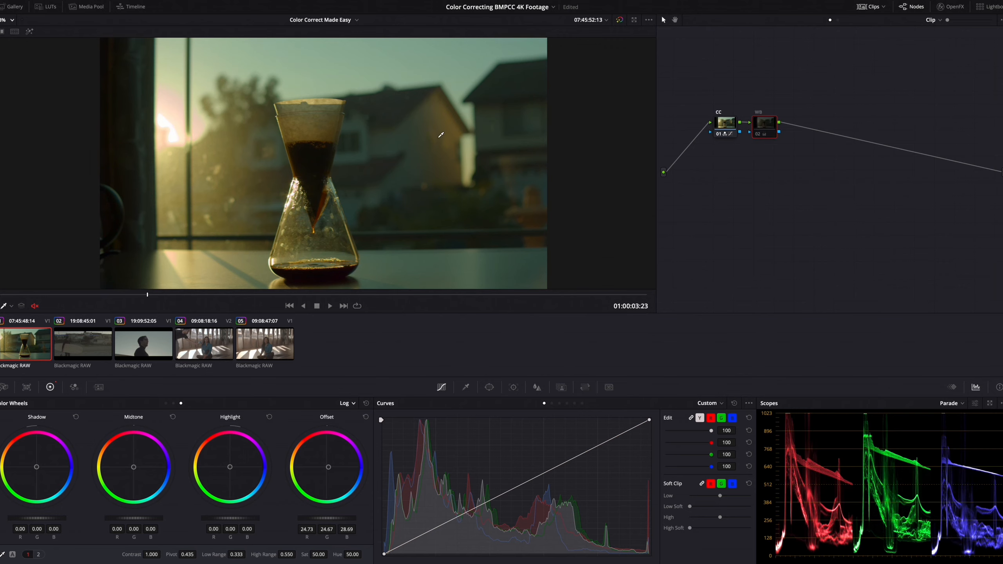
key(ctrl+d)
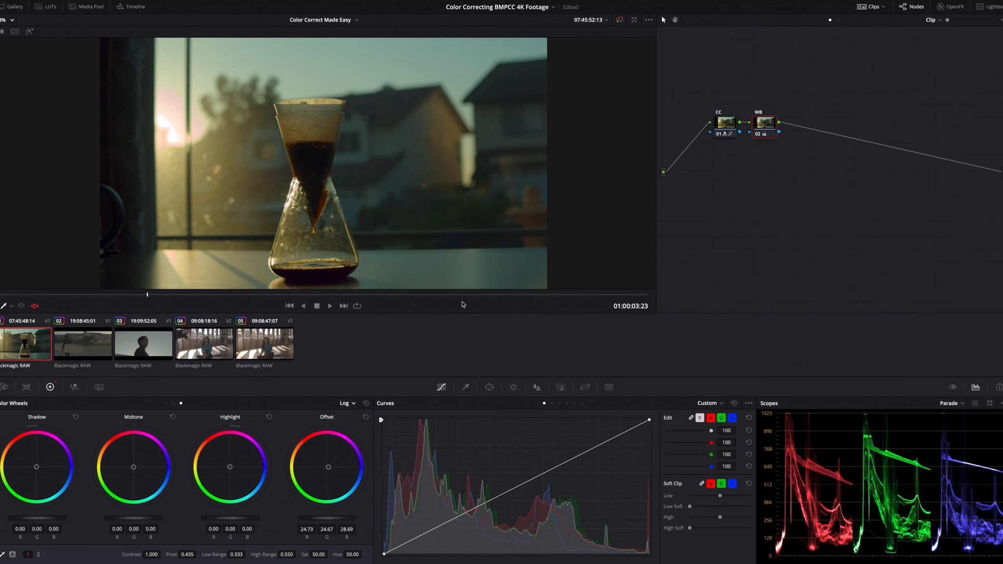
drag(203, 295, 252, 296)
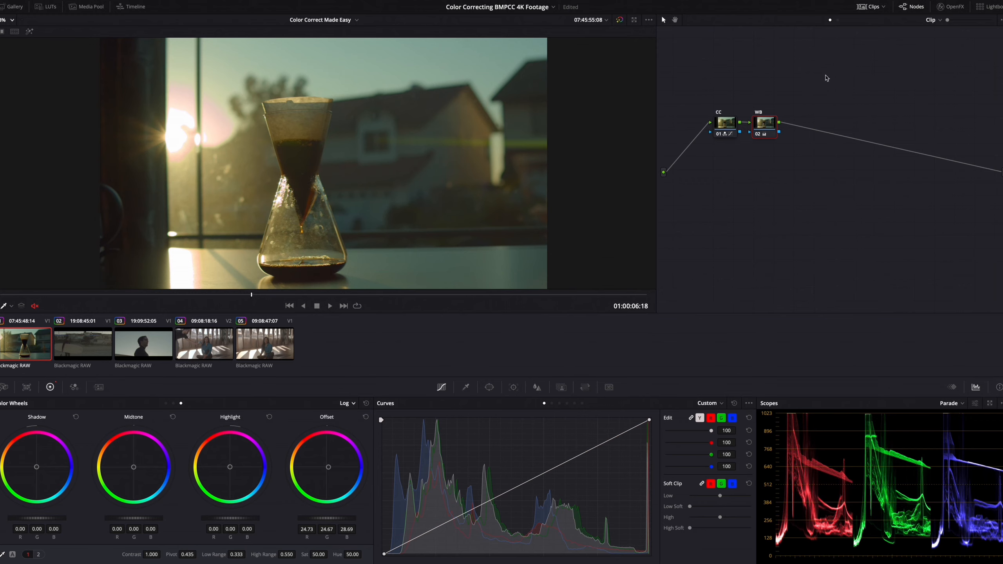
key(ctrl+d)
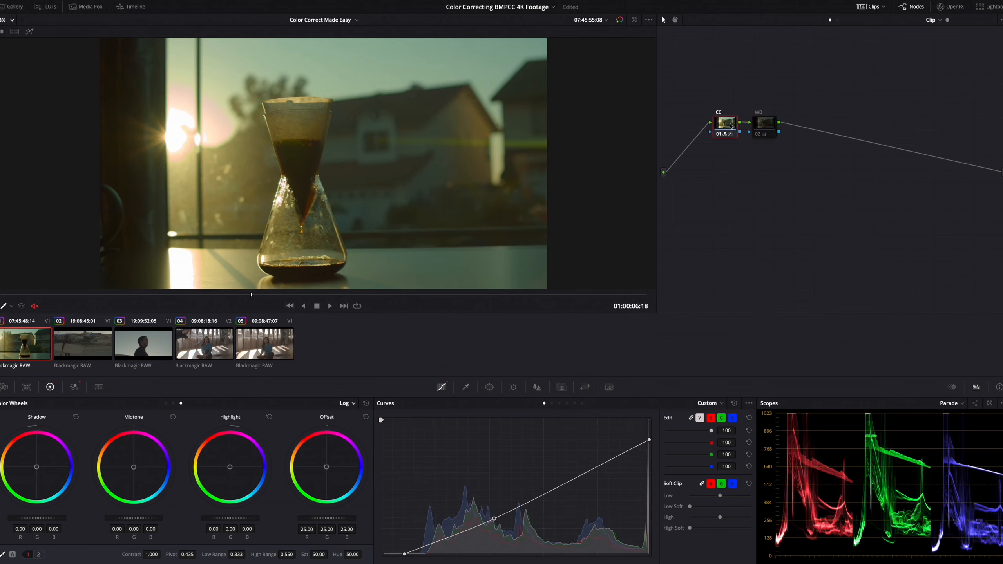
key(ctrl+d)
Step: Review the CC node's Camera Raw, color wheel, curve and RGB Mixer settings, finishing on the WB node
click(722, 125)
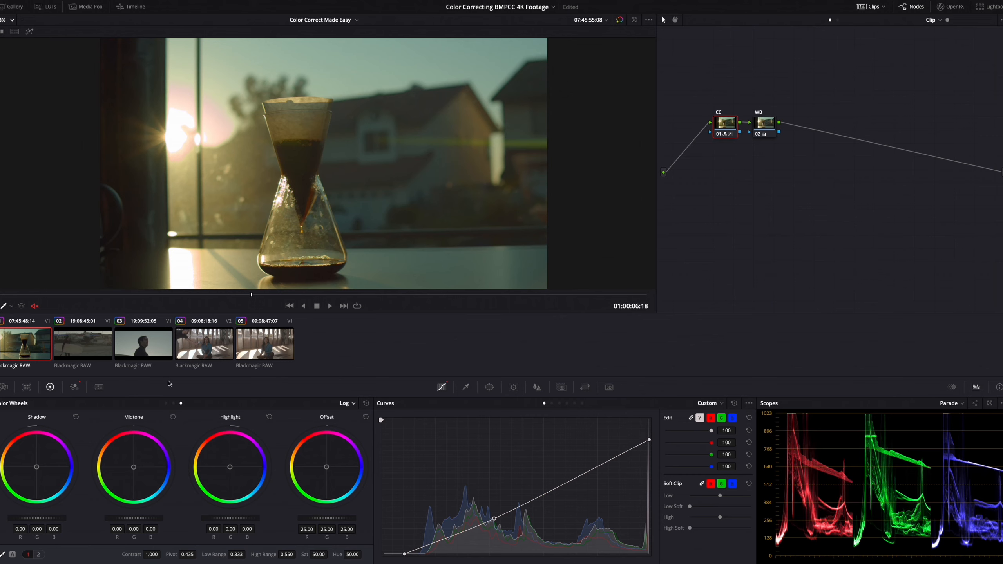
click(4, 387)
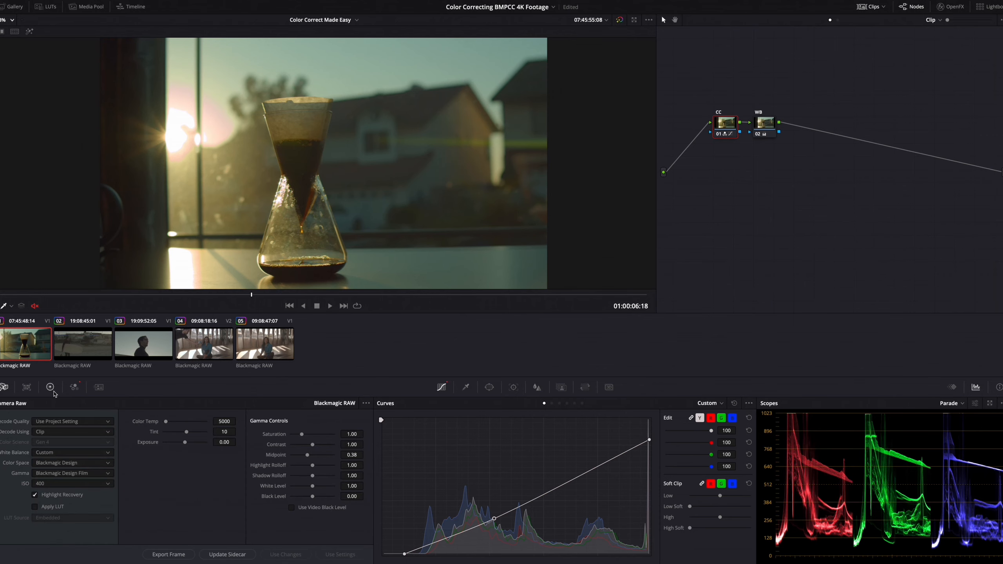
click(51, 387)
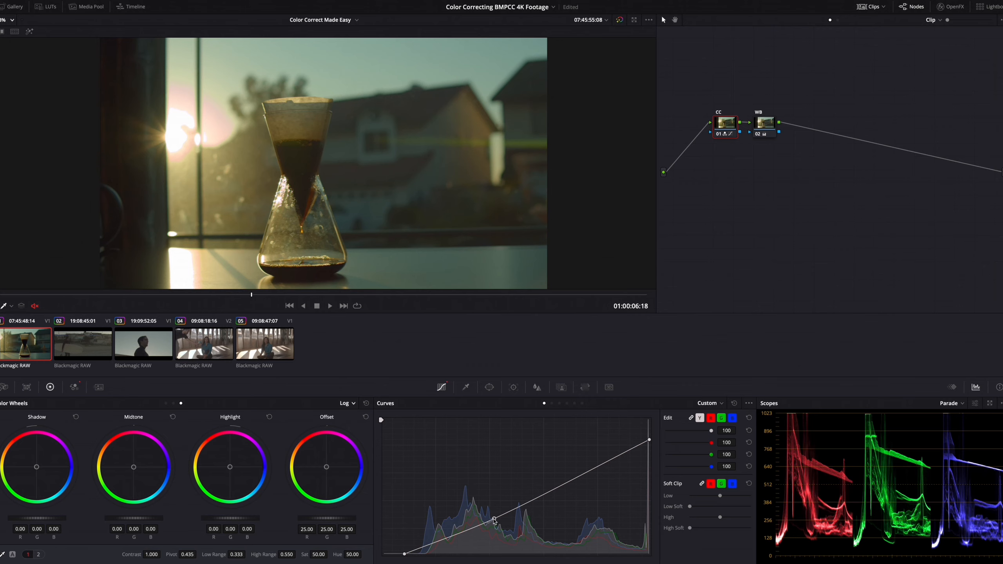
click(74, 387)
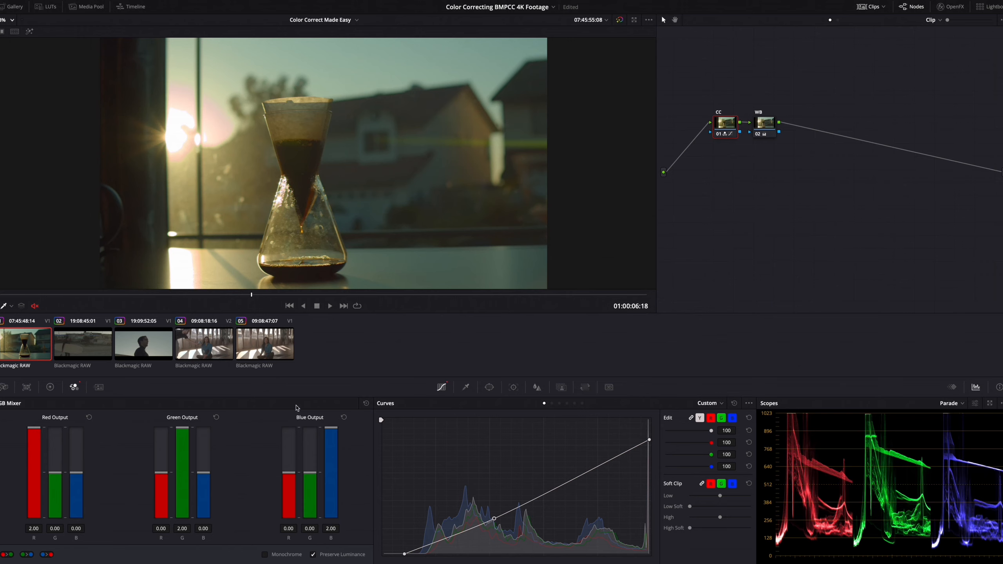
click(50, 387)
click(770, 129)
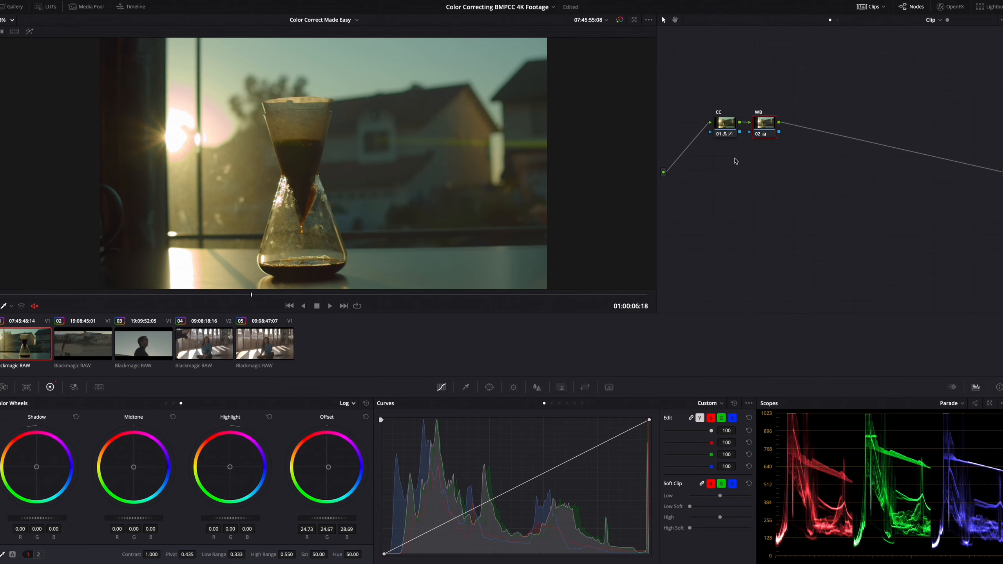
Step: Open the second clip, the surfer shot, go to the sun frame at 01:00:25:19, and label its node 709
click(81, 354)
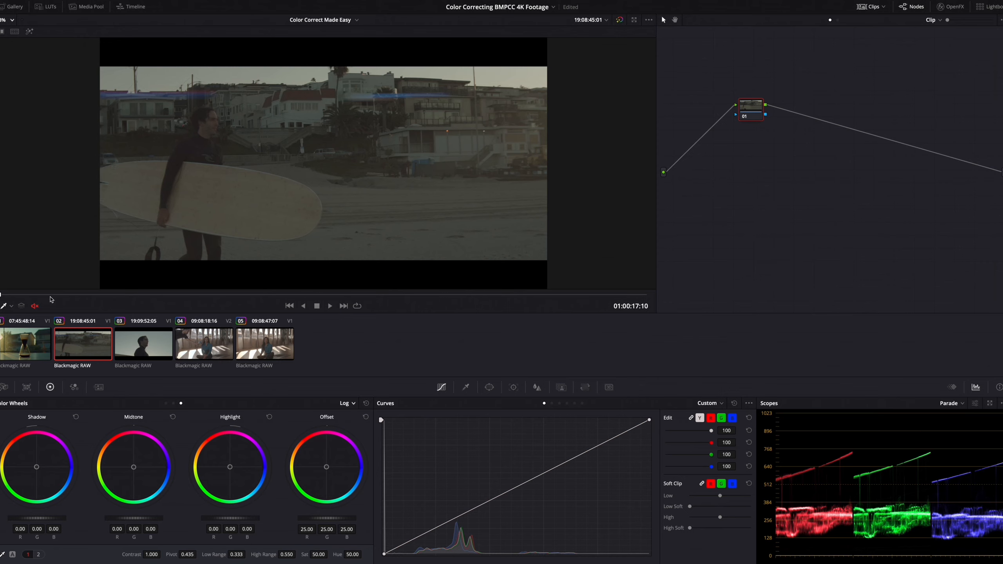
click(27, 295)
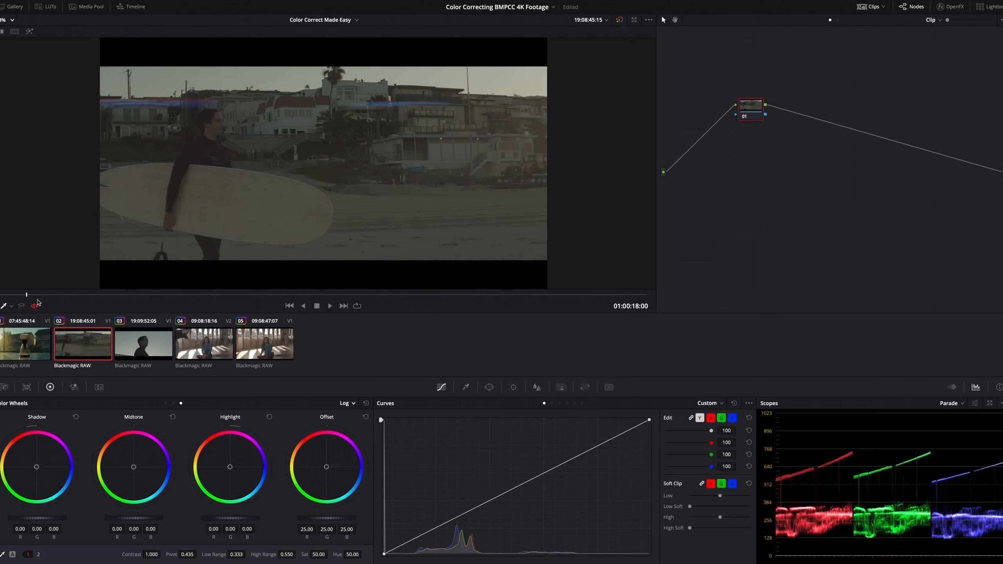
drag(27, 297, 384, 297)
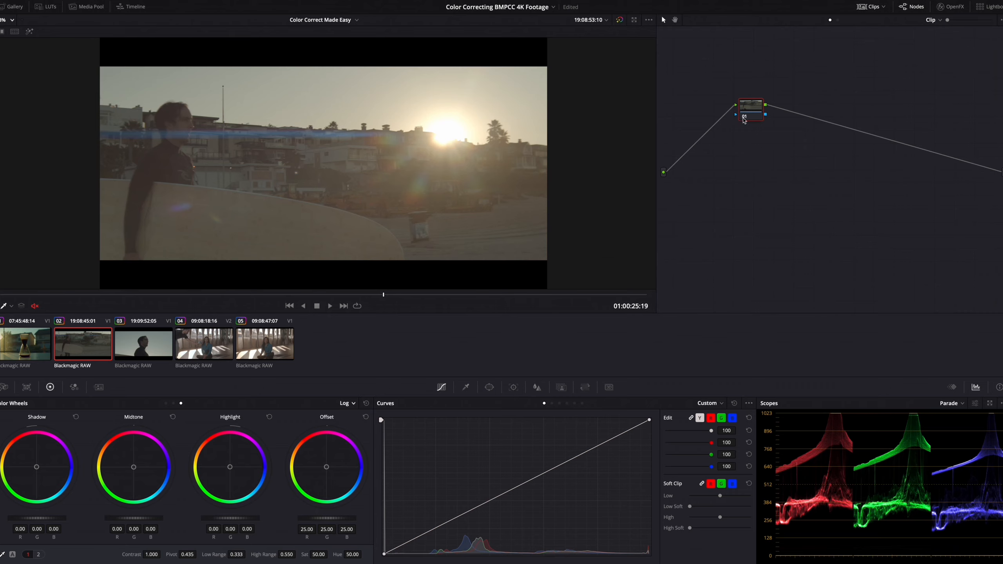
right_click(747, 110)
click(778, 130)
key(Return)
Step: Apply the Blackmagic Design 3D LUT "Blackmagic Pocket 4K Film to Video v4" to the 709 node
right_click(751, 112)
mouse_move(790, 202)
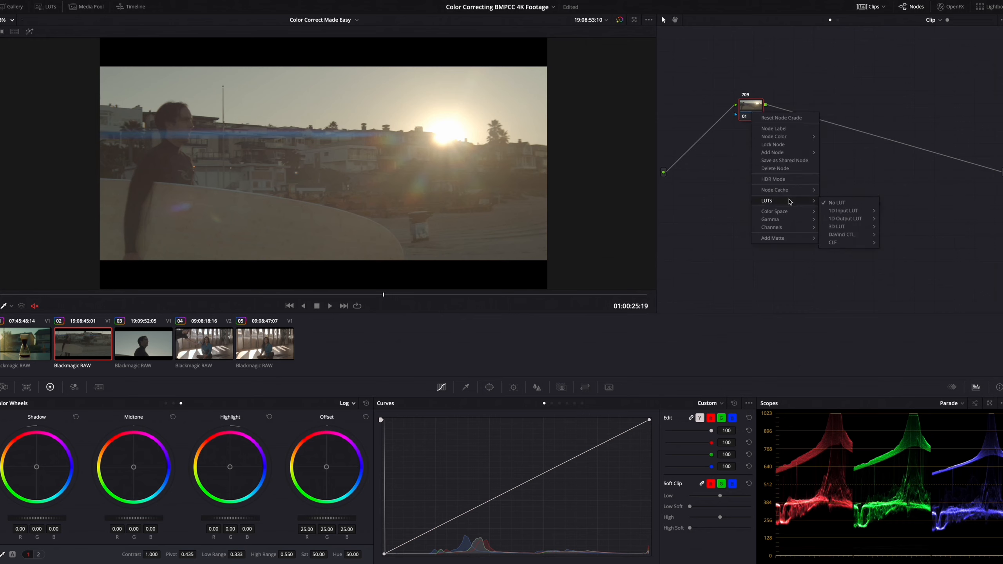
mouse_move(835, 228)
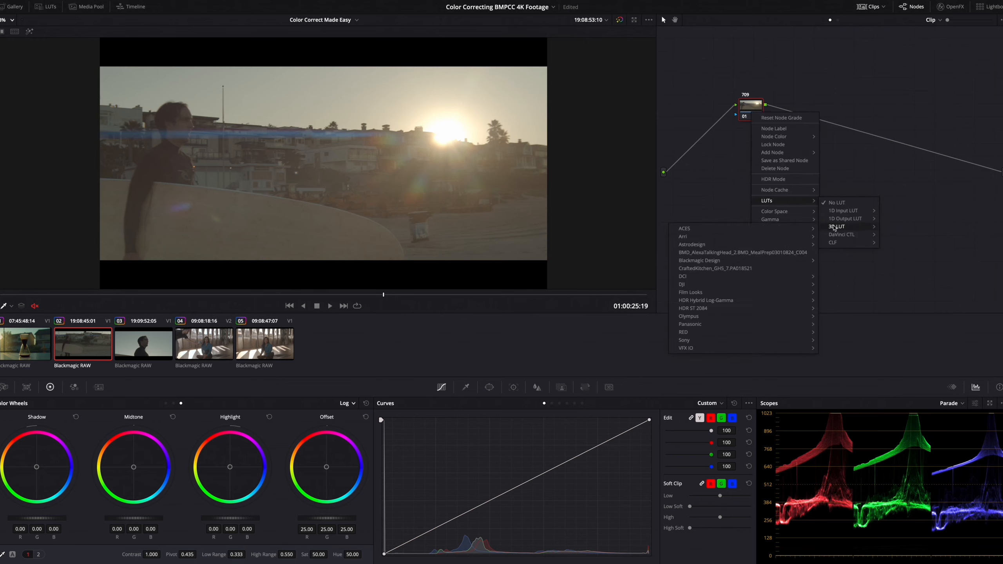
mouse_move(784, 261)
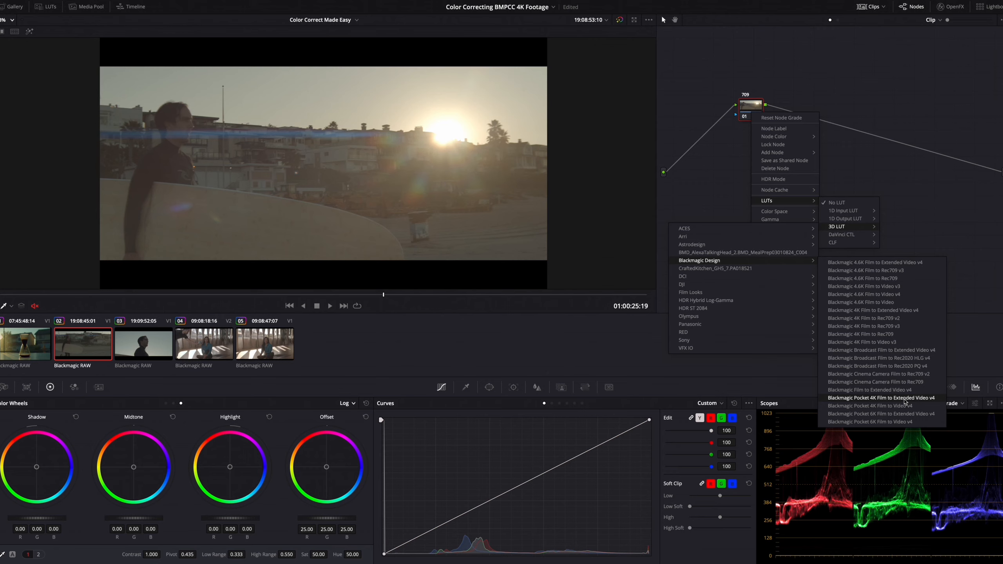
click(902, 407)
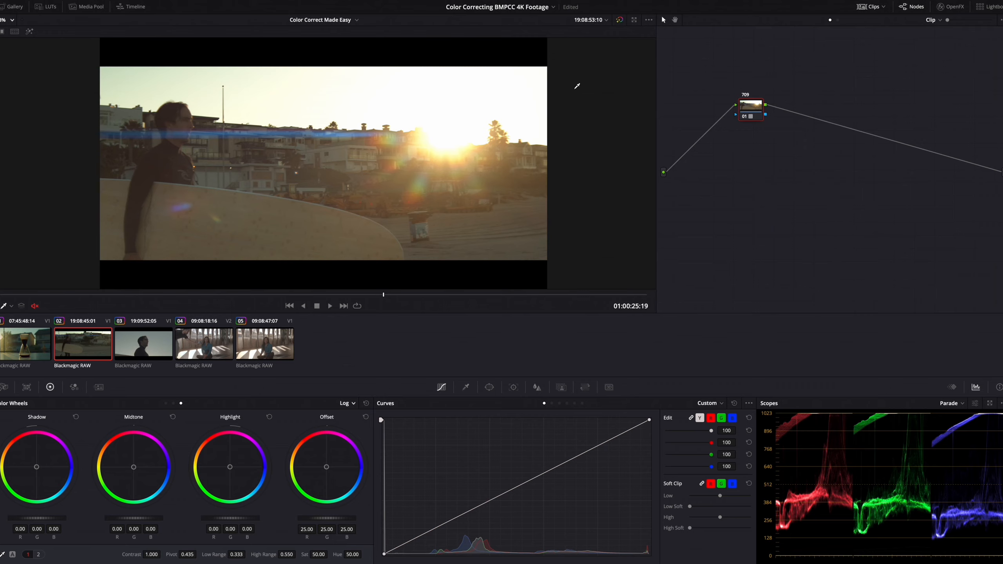
Step: Add a serial node before the 709 node and label it CC
click(650, 421)
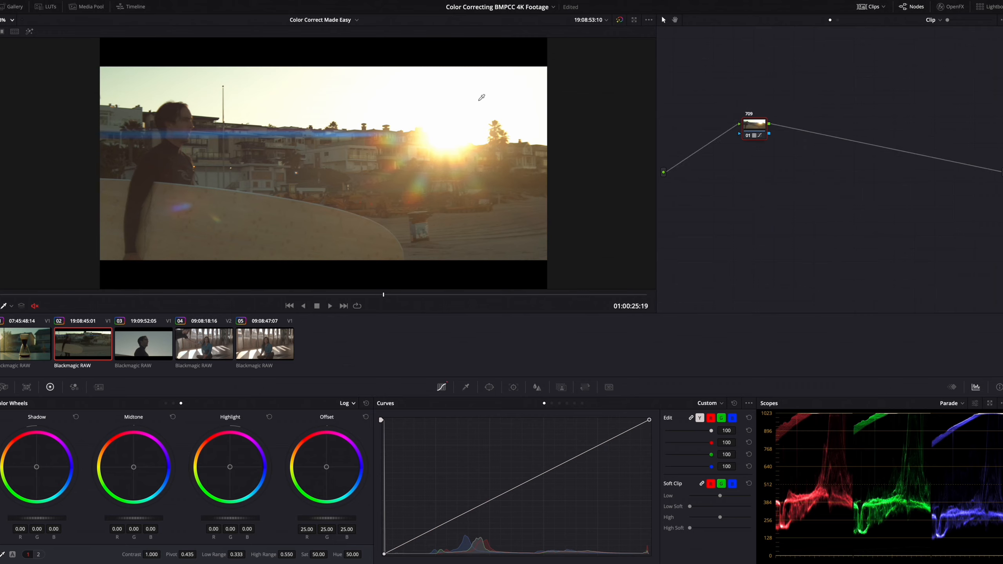
drag(751, 127, 756, 129)
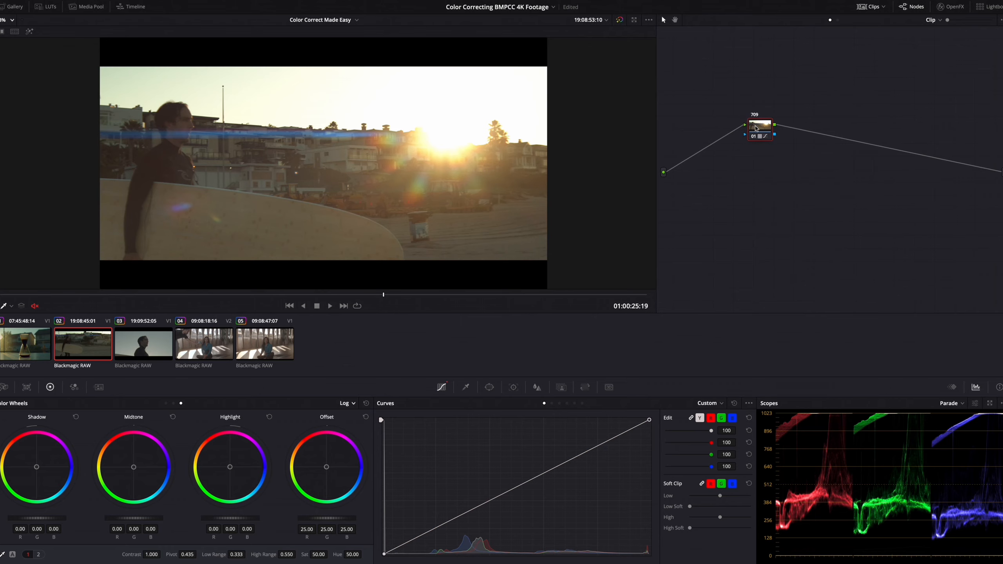
key(shift+s)
right_click(715, 130)
click(720, 148)
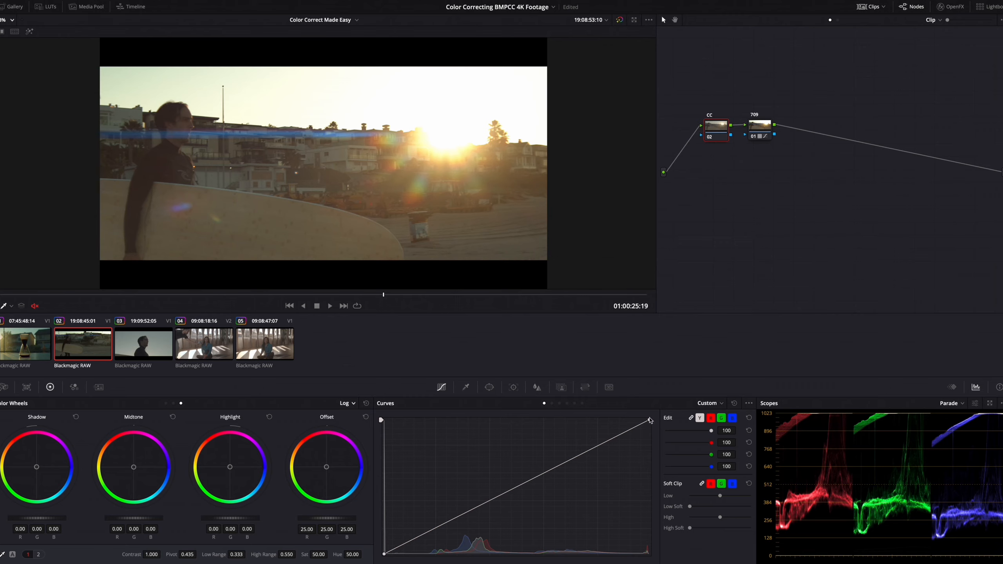
Step: Lower the white point of the CC node's custom curve to about 65% output
click(649, 421)
drag(650, 423, 654, 470)
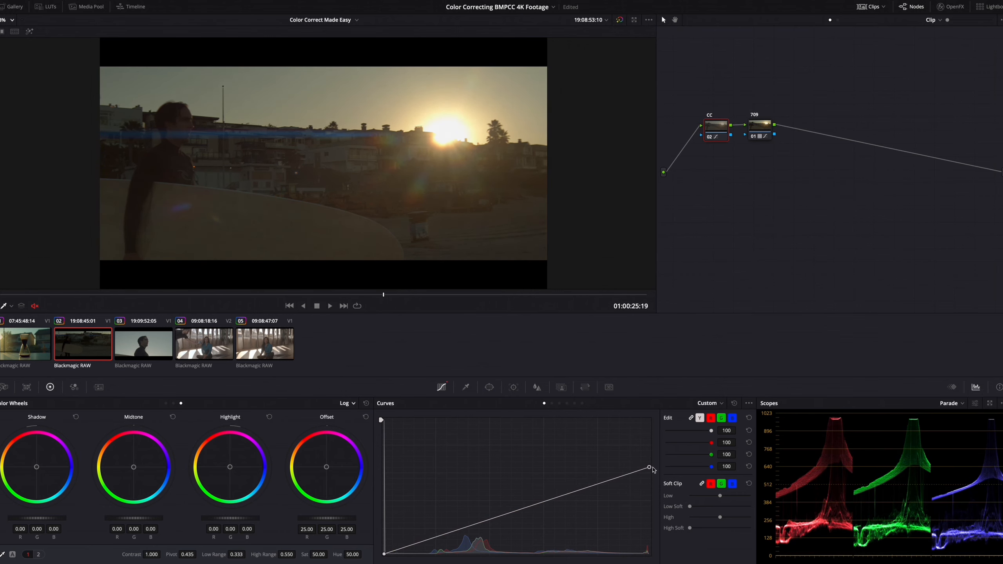
drag(652, 470, 652, 468)
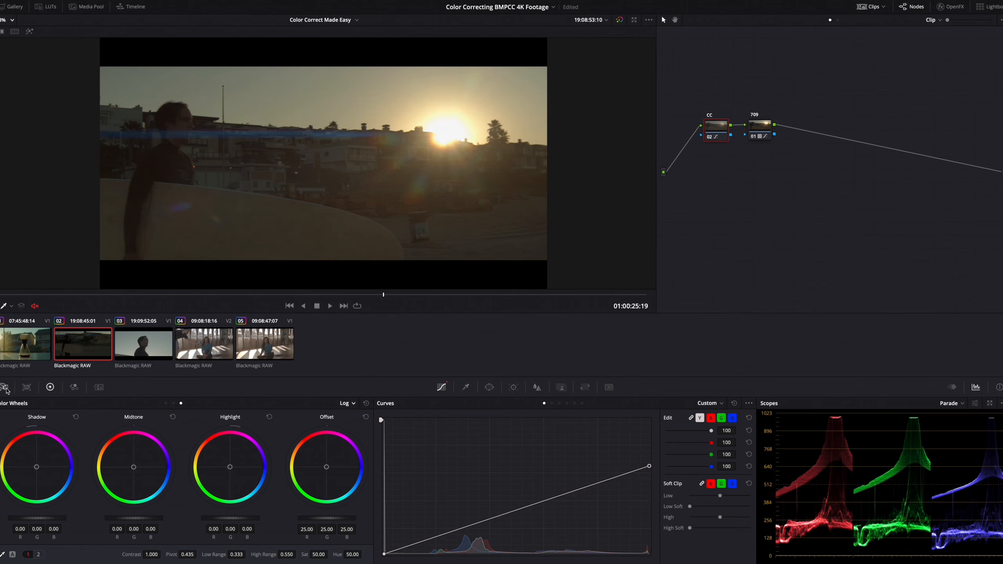
Step: Enable Highlight Recovery in the surfer clip's Camera Raw settings and lower the curve's white point further, to about 57% output
click(6, 390)
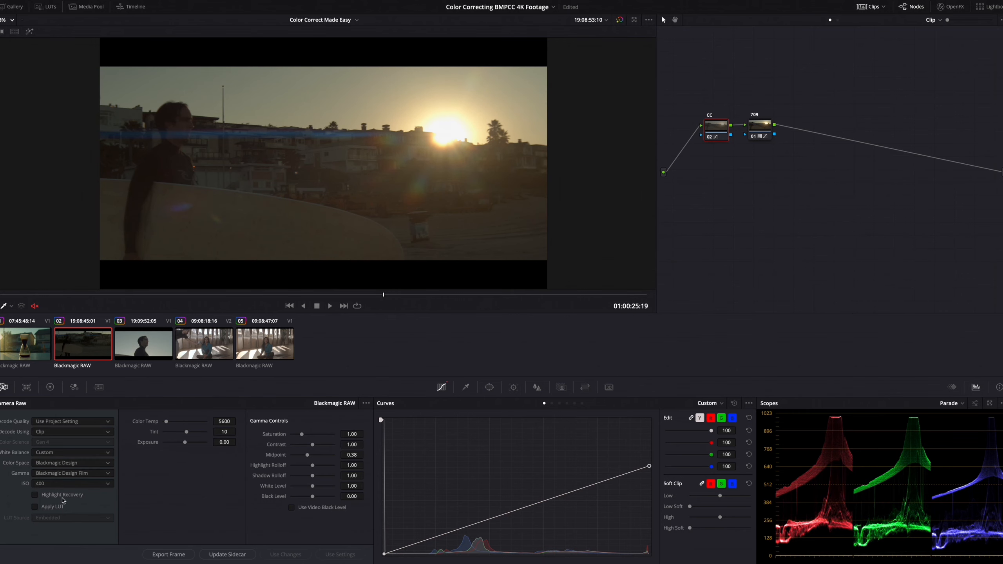
click(53, 497)
drag(648, 466, 649, 479)
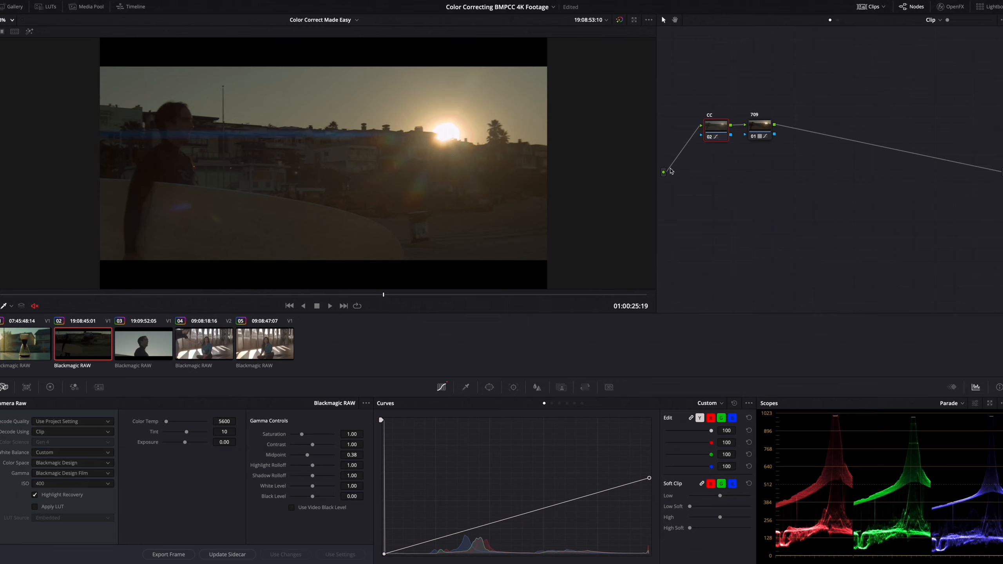
Step: Shift the 709 and CC nodes farther from the source input to free space in the node graph
drag(767, 129, 813, 130)
drag(725, 131, 806, 127)
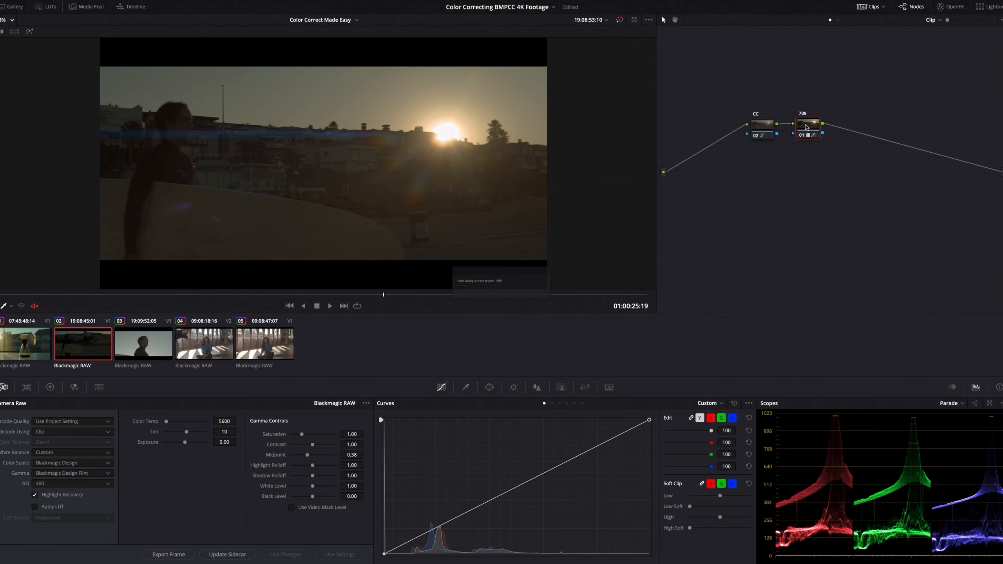
Step: Disable the CC and 709 nodes and shift both farther from the source input in the node graph
click(761, 128)
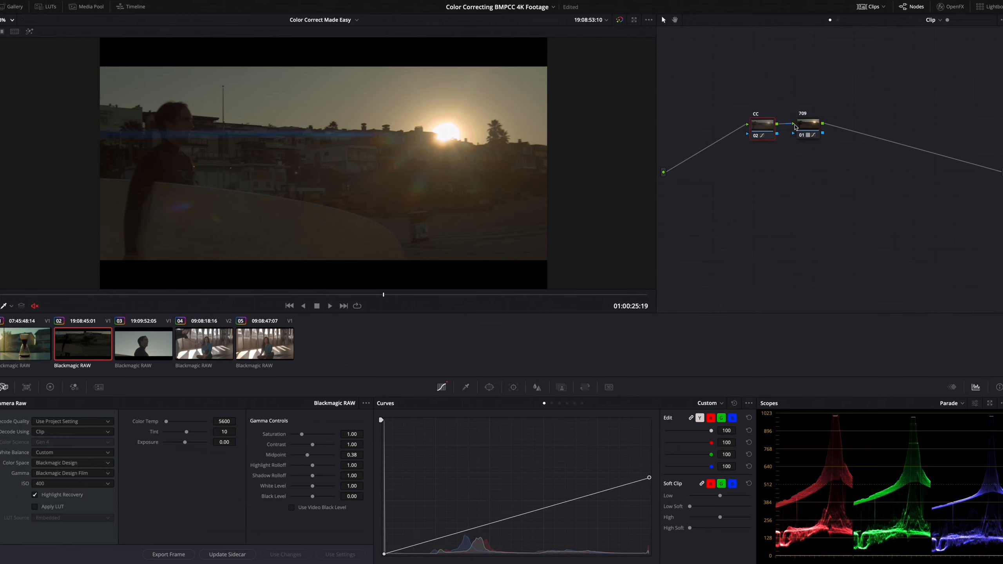
key(ctrl+d)
click(812, 126)
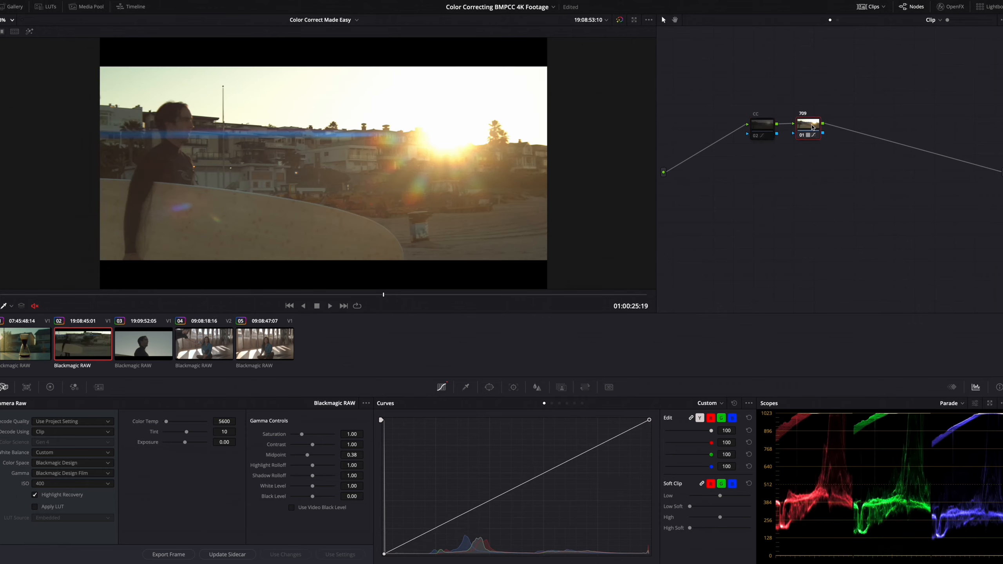
drag(812, 127, 864, 127)
drag(764, 126, 824, 126)
Step: Insert two serial nodes before the disabled pair, line them up, and label them CC and WB in that order
key(shift+s)
key(shift+s)
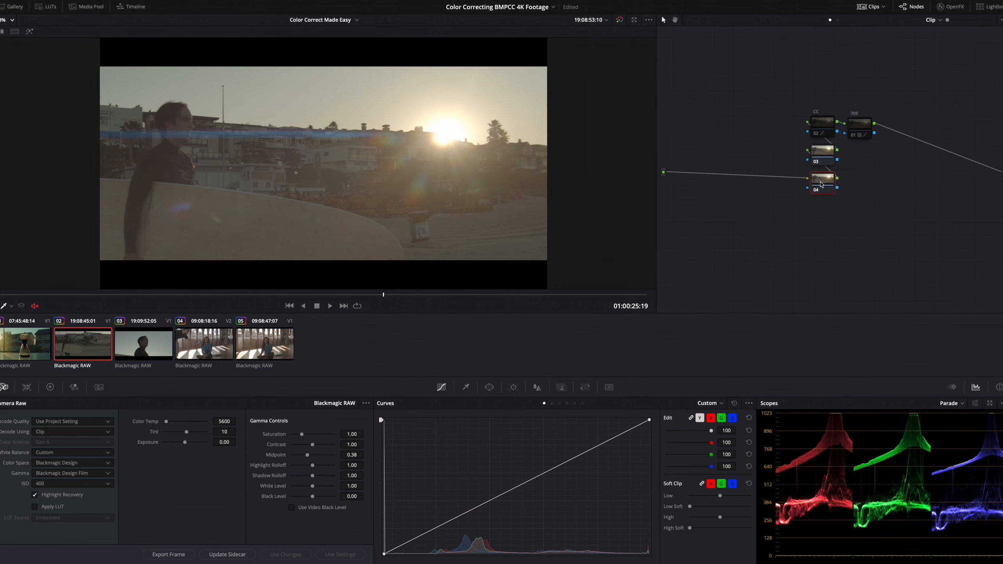
drag(821, 184, 738, 136)
drag(821, 155, 782, 130)
right_click(783, 130)
click(805, 145)
text(WB)
key(Return)
right_click(752, 142)
click(755, 152)
text(CC)
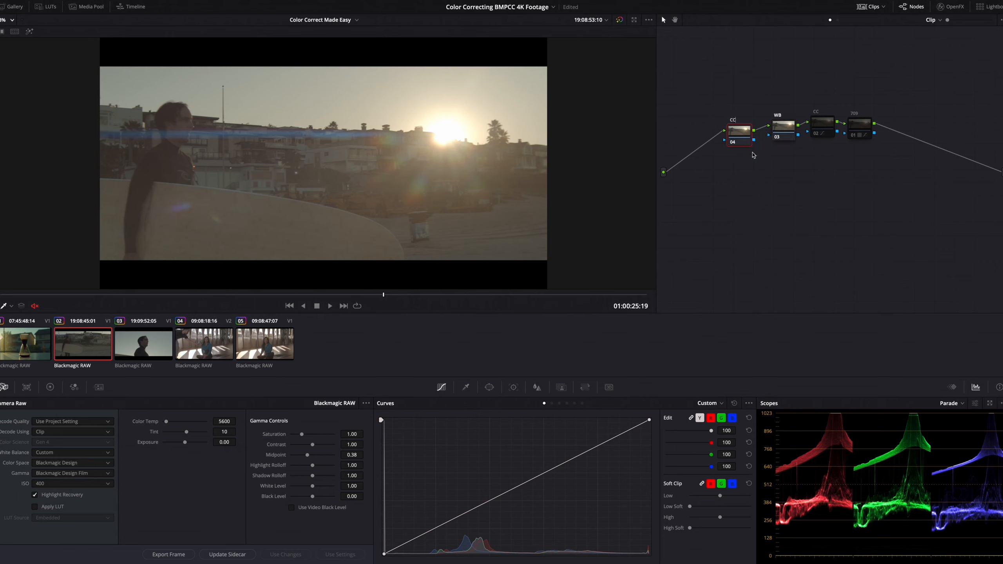
Step: On an earlier surfer frame, set the new CC node's saturation to 0 and move its curve's black point to about 13% input
drag(384, 294, 141, 298)
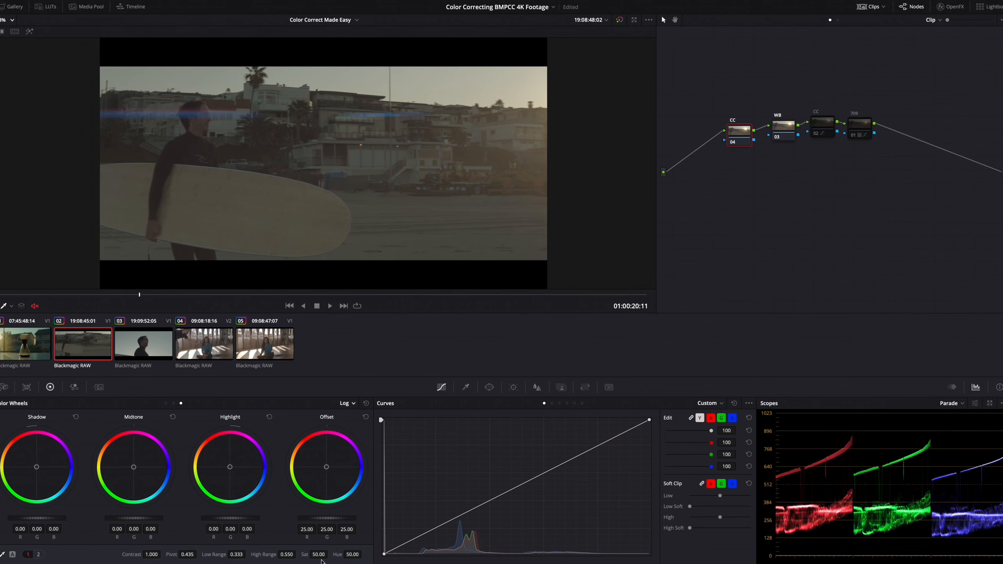
drag(322, 554, 272, 554)
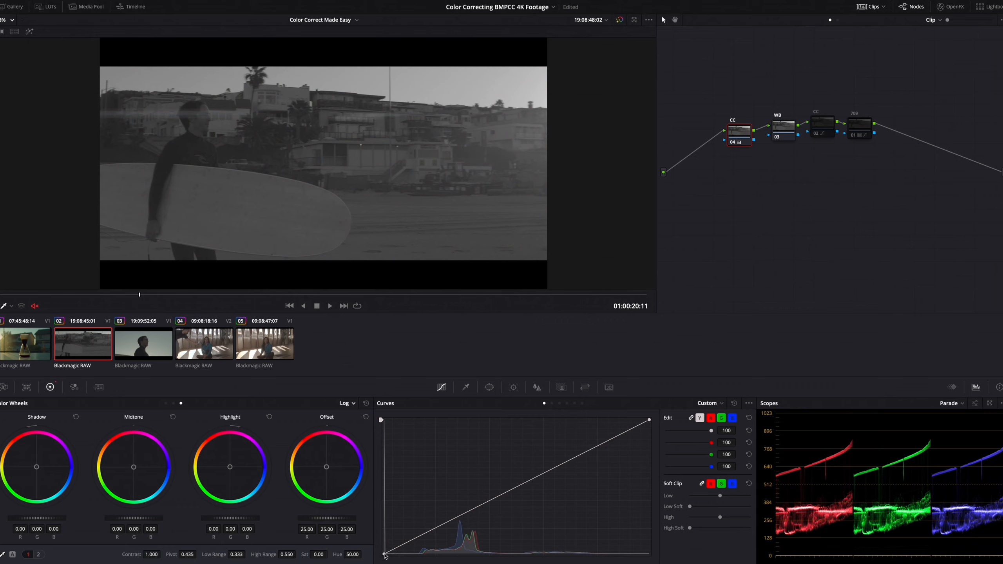
drag(385, 555, 401, 557)
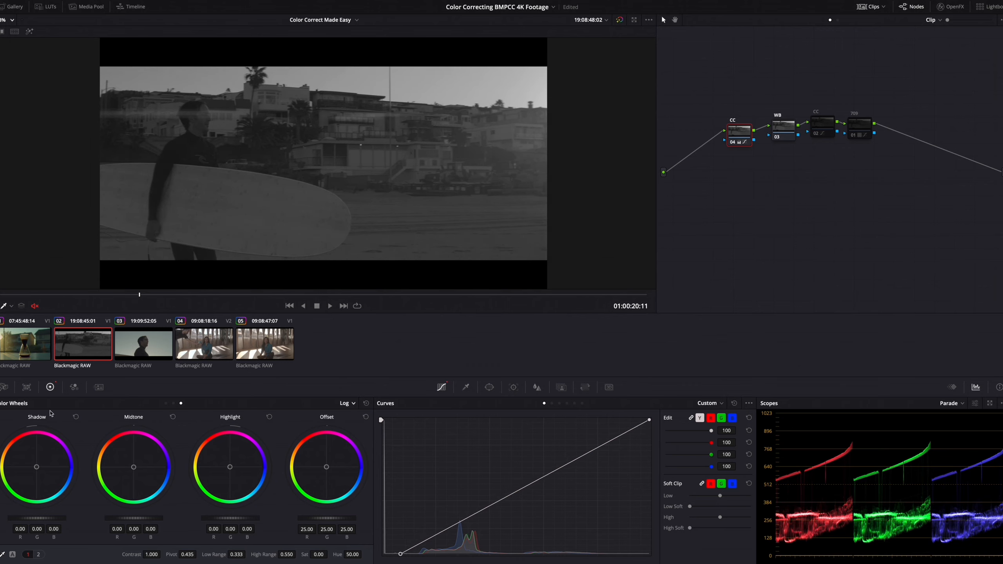
click(5, 387)
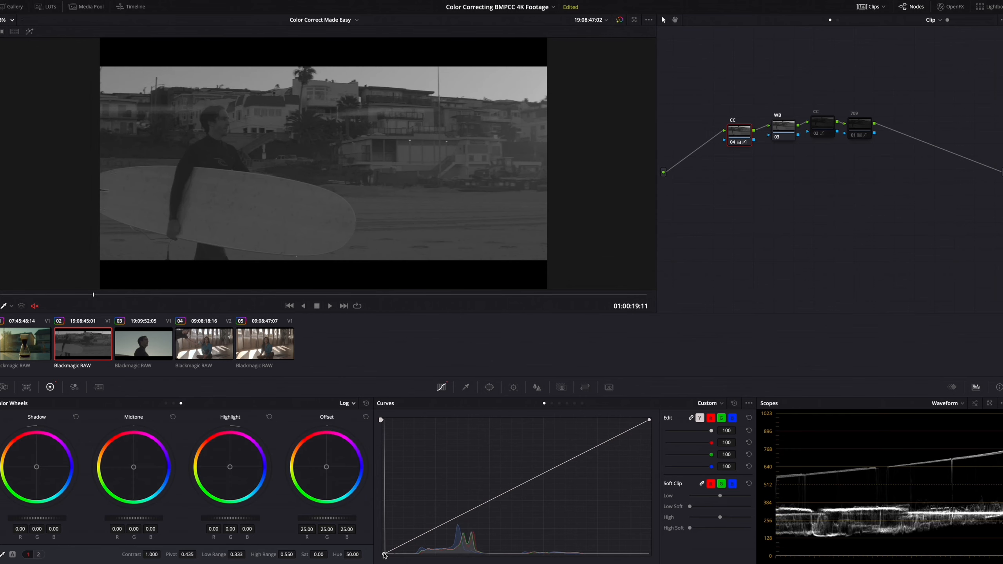
drag(384, 555, 418, 557)
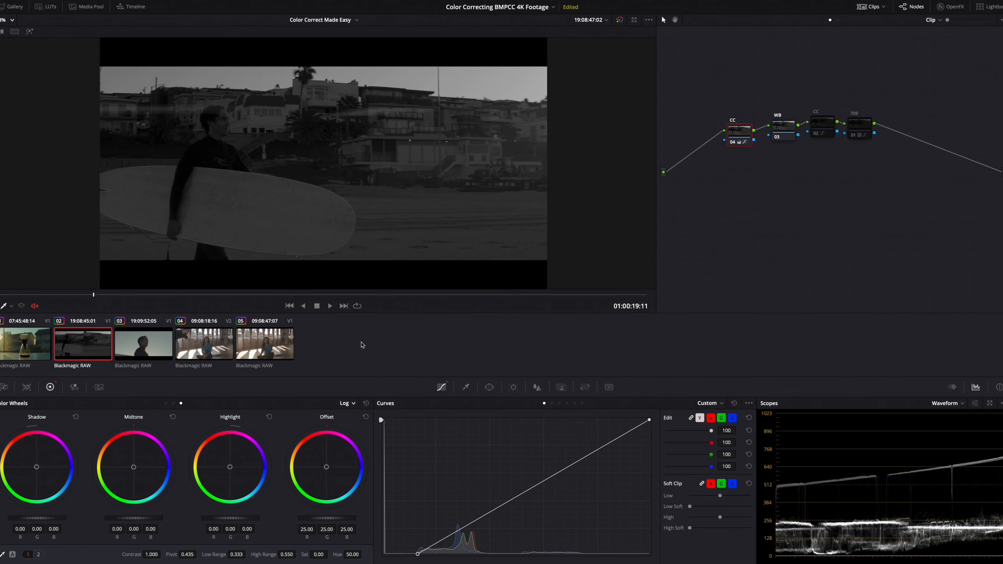
Step: Ease the curve's black point back to about 9% input and, on the sun frame, lower the white point to about 85% output
drag(174, 294, 79, 294)
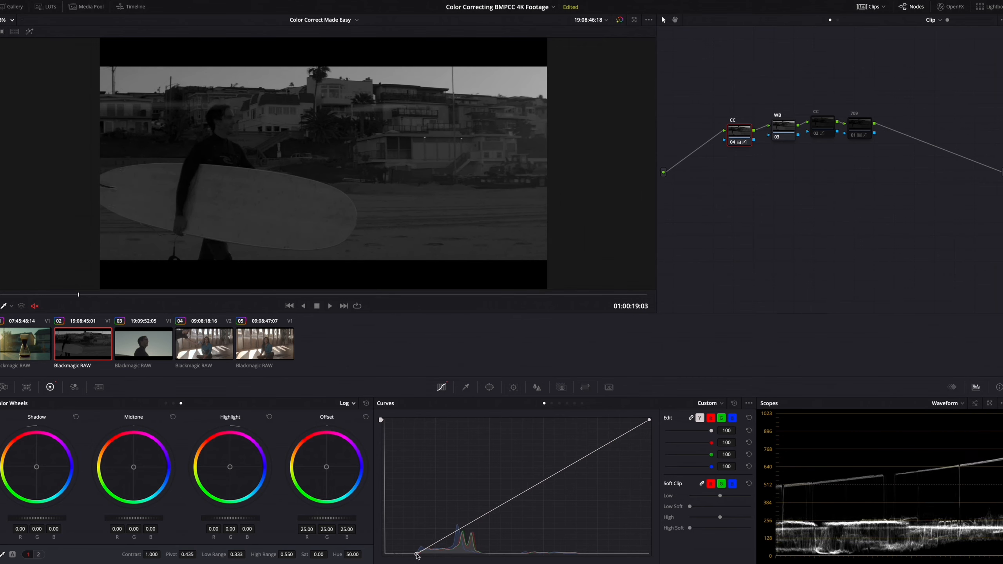
drag(416, 555, 408, 555)
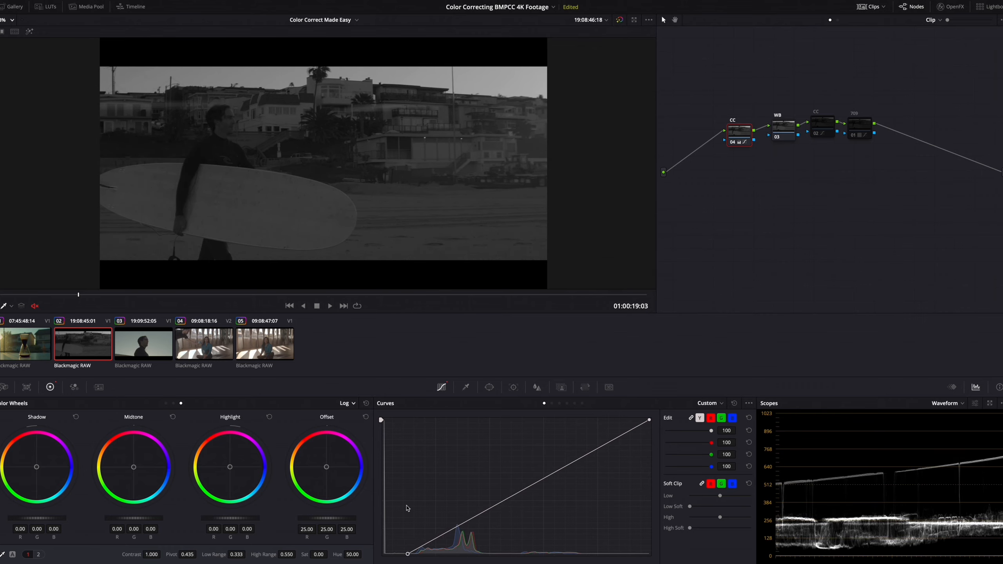
drag(164, 297, 411, 293)
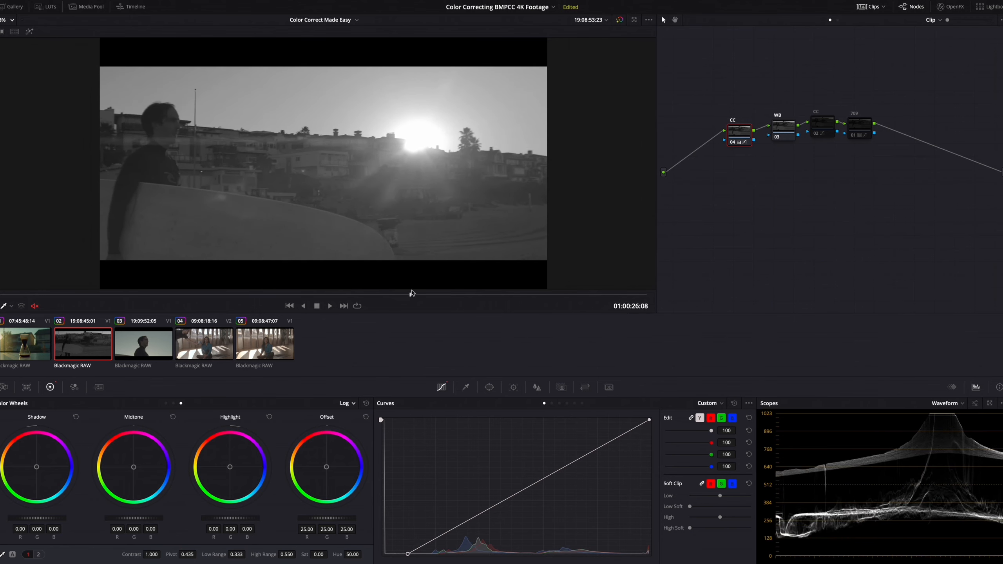
drag(649, 421, 651, 443)
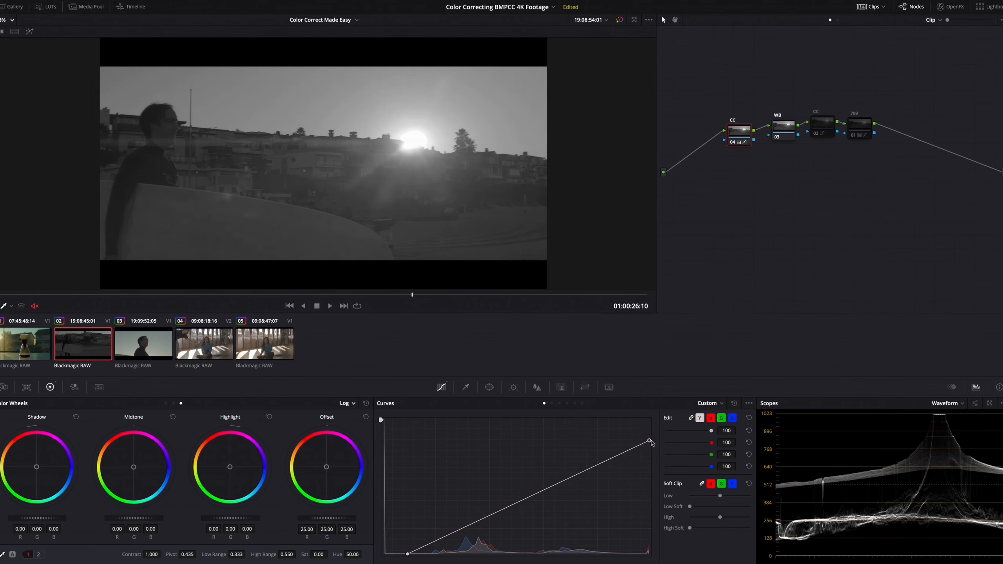
Step: Switch the scopes to Parade and reset the CC node's saturation to 50
click(955, 405)
click(950, 418)
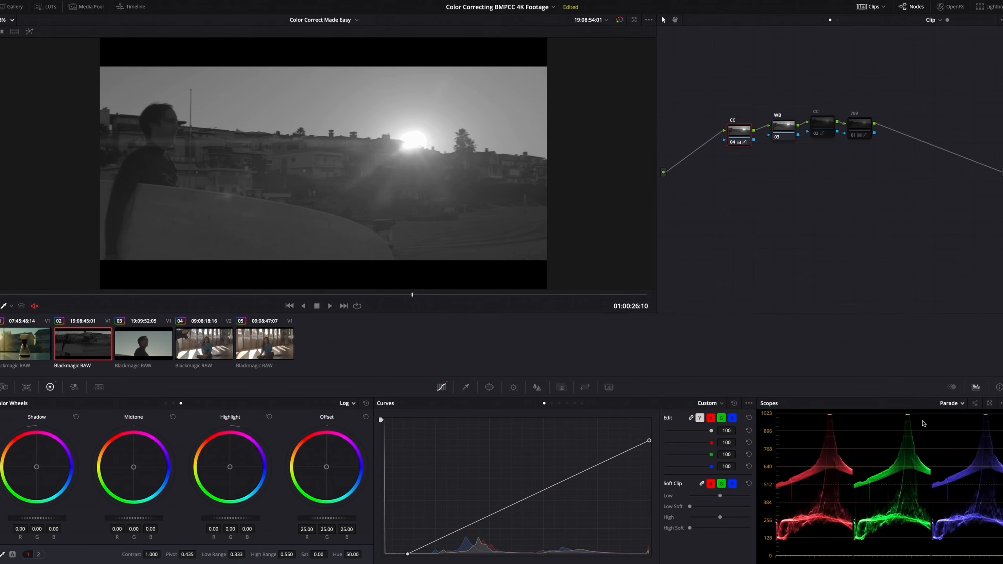
double_click(303, 554)
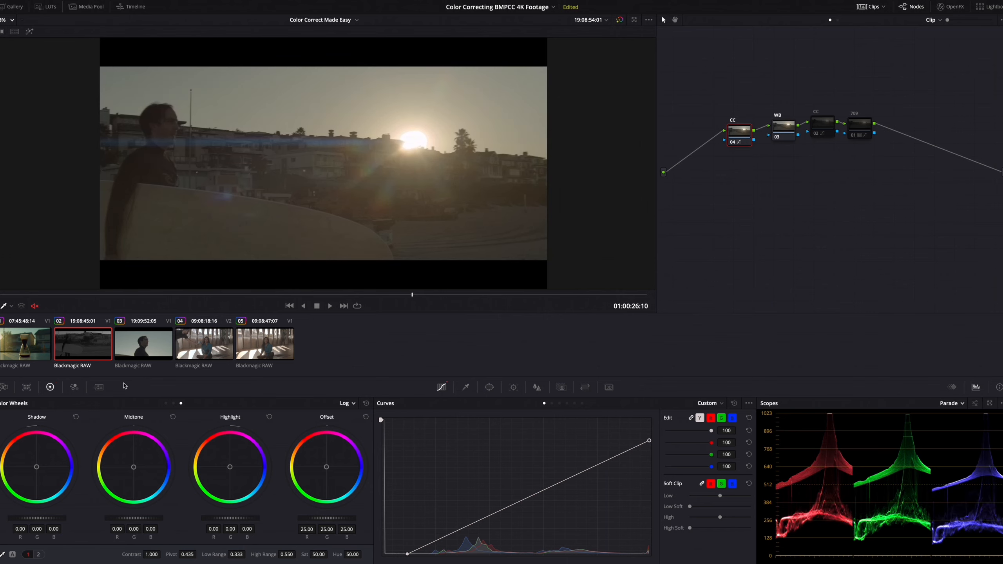
Step: In the CC node's RGB Mixer, raise red in Red Output, green in Green Output and blue in Blue Output to 2.00 each
click(73, 387)
drag(31, 429, 27, 388)
drag(184, 452, 185, 395)
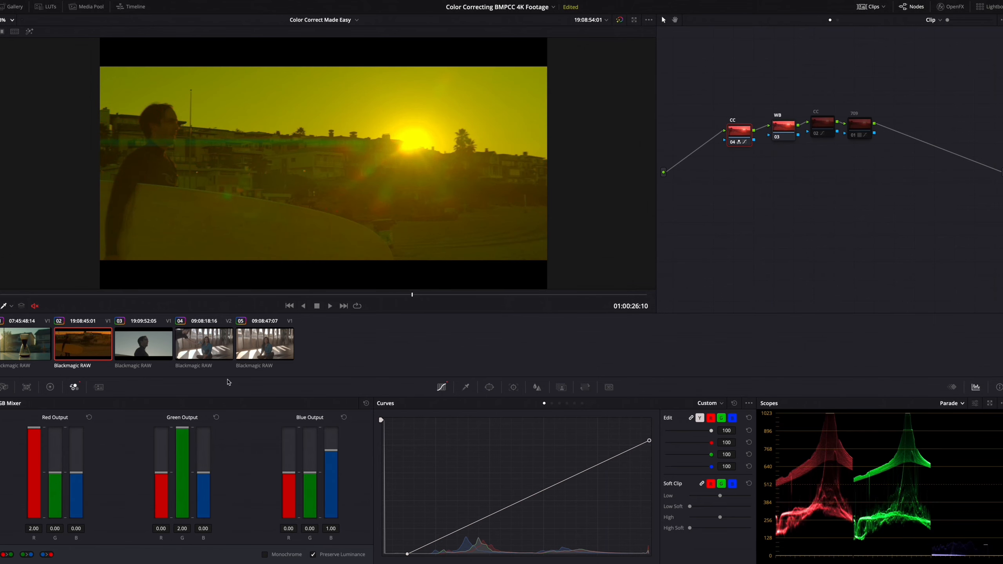
drag(332, 450, 330, 384)
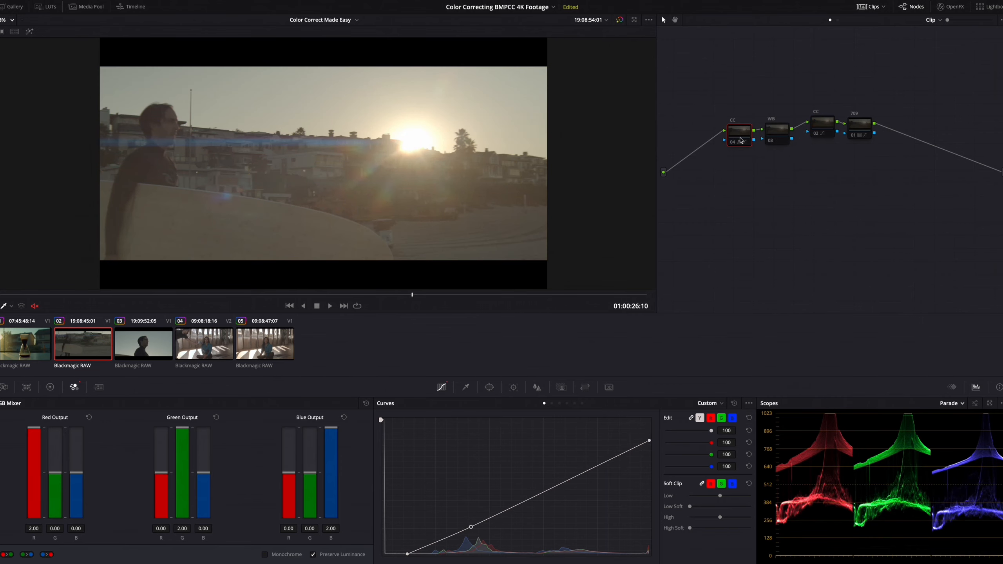
Step: Disable the first CC node and enable the 709 node and the CC node feeding it to compare both workflows
click(741, 140)
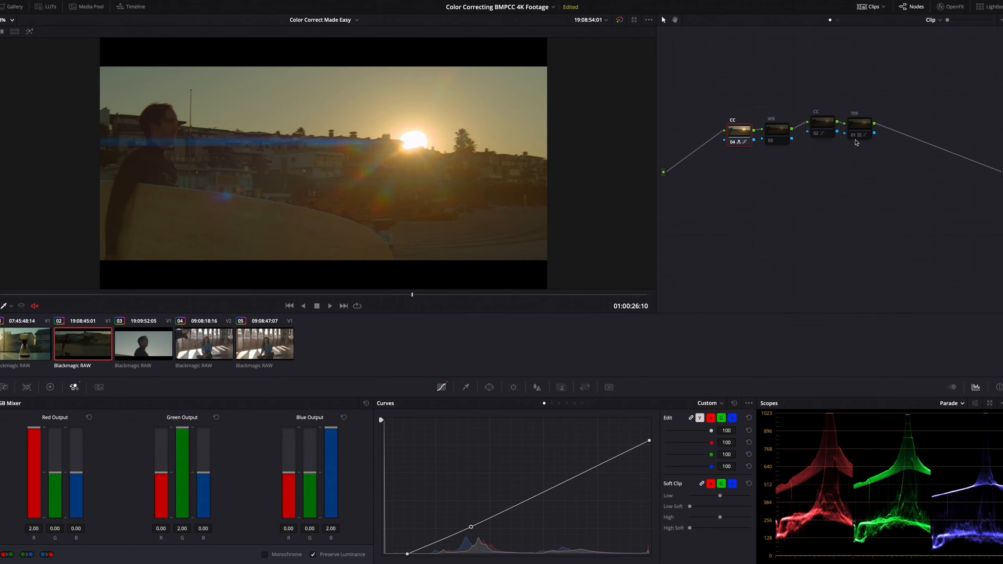
key(super+d)
click(859, 128)
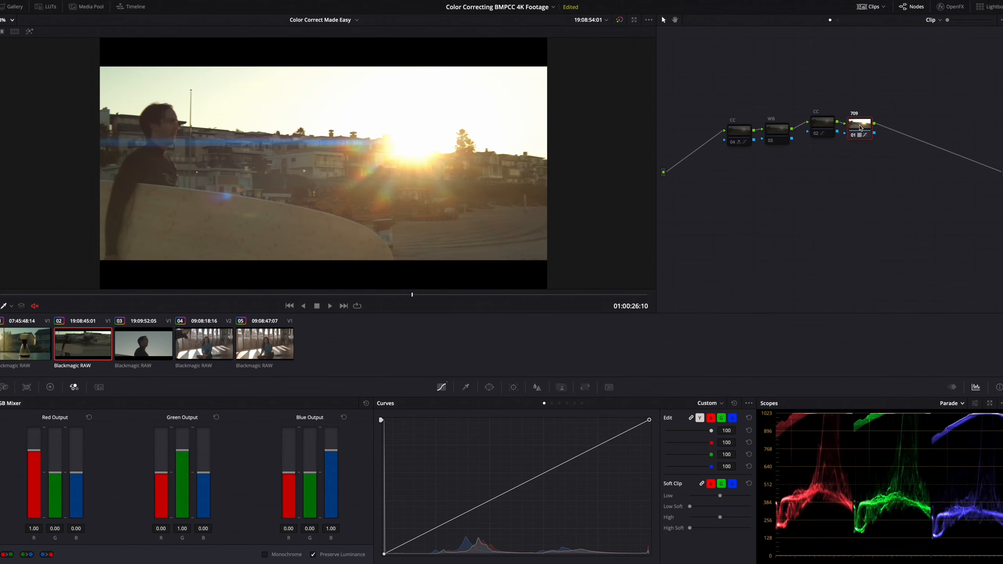
click(822, 129)
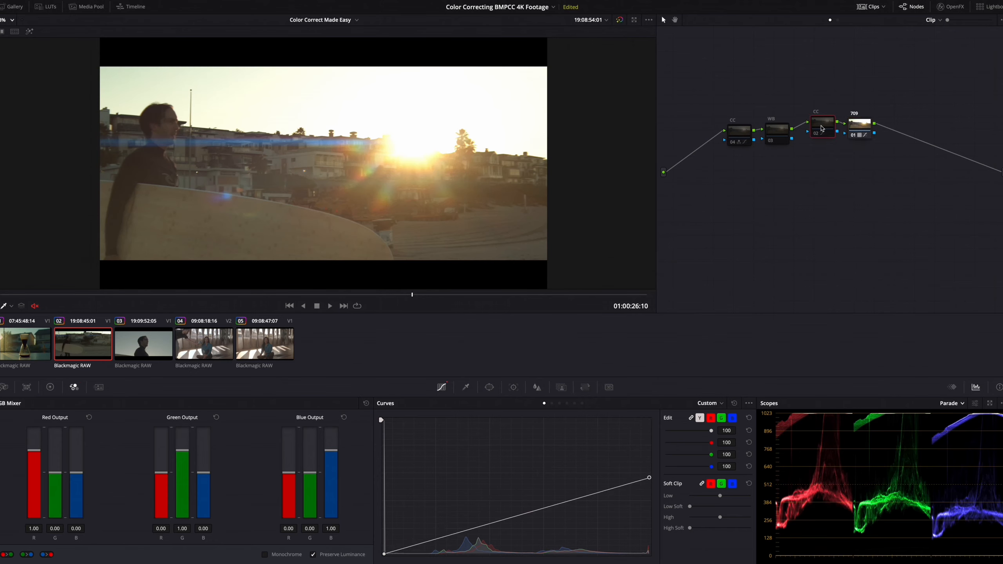
key(super+d)
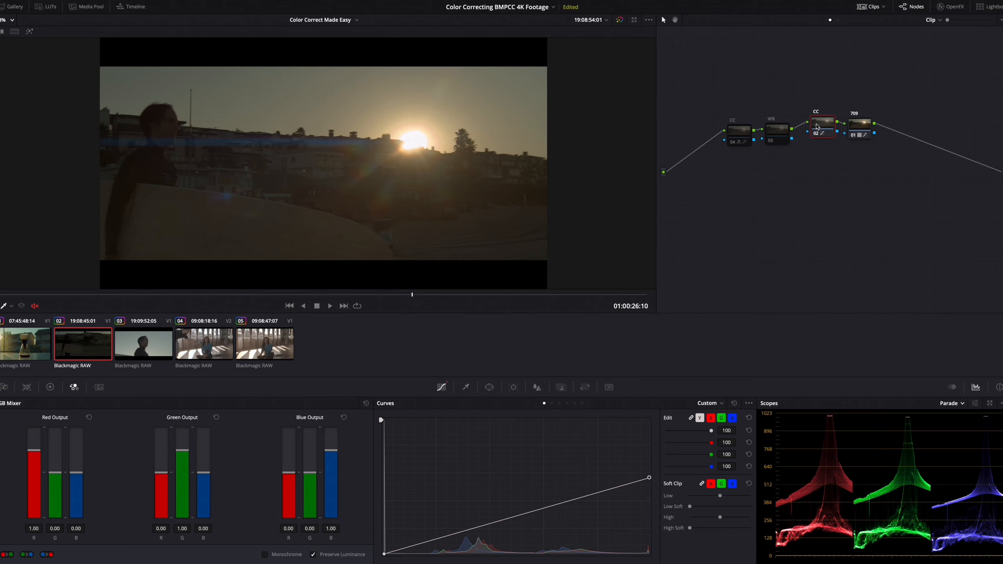
Step: Lift the second CC node's curve blacks to about 5% output, and switch back to the first CC node with the LUT pair disabled
drag(384, 554, 407, 548)
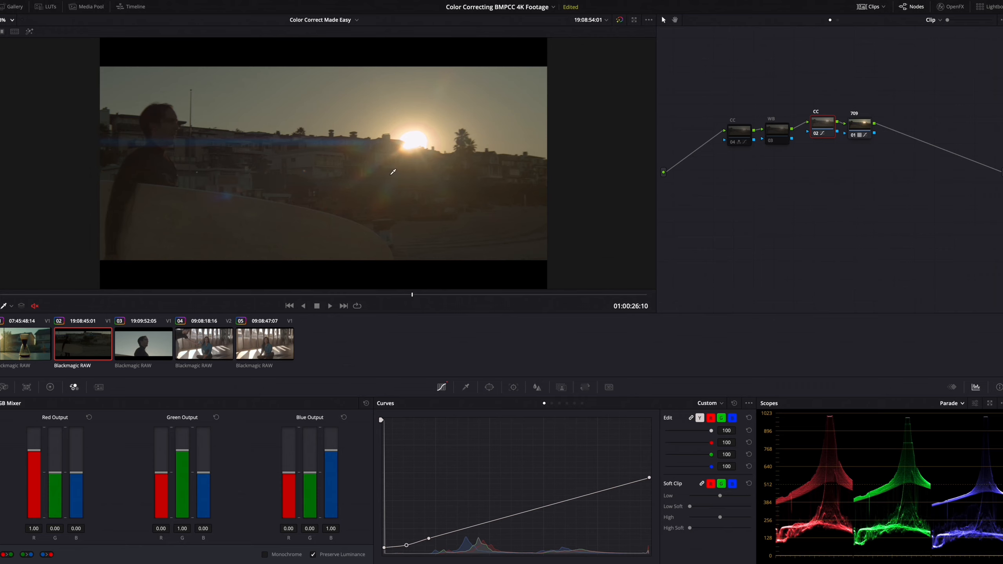
click(862, 130)
click(746, 134)
key(super+d)
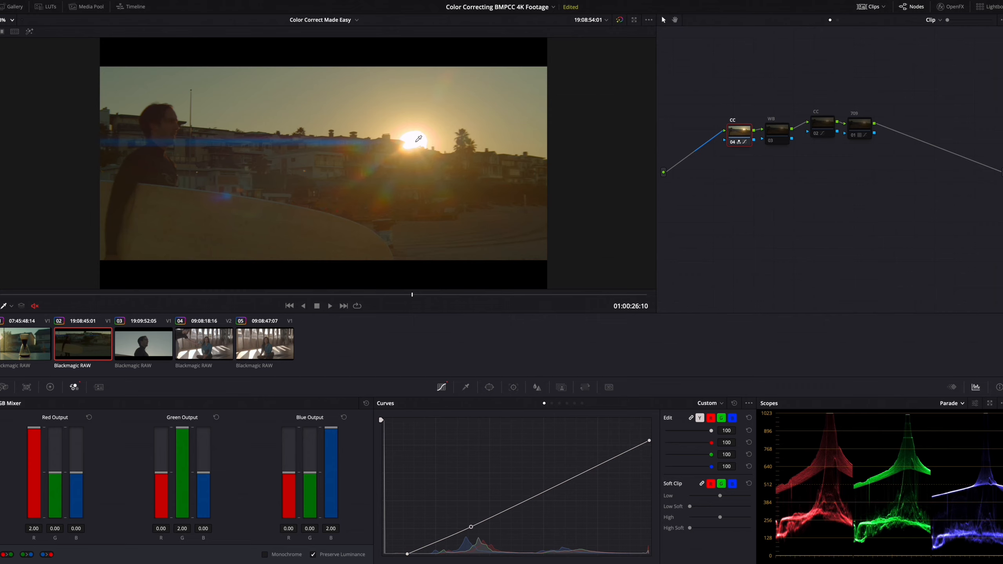
Step: In the enabled WB node, push the Offset color wheel toward blue, to about 24.73 red, 24.78 green and 27.62 blue
click(775, 132)
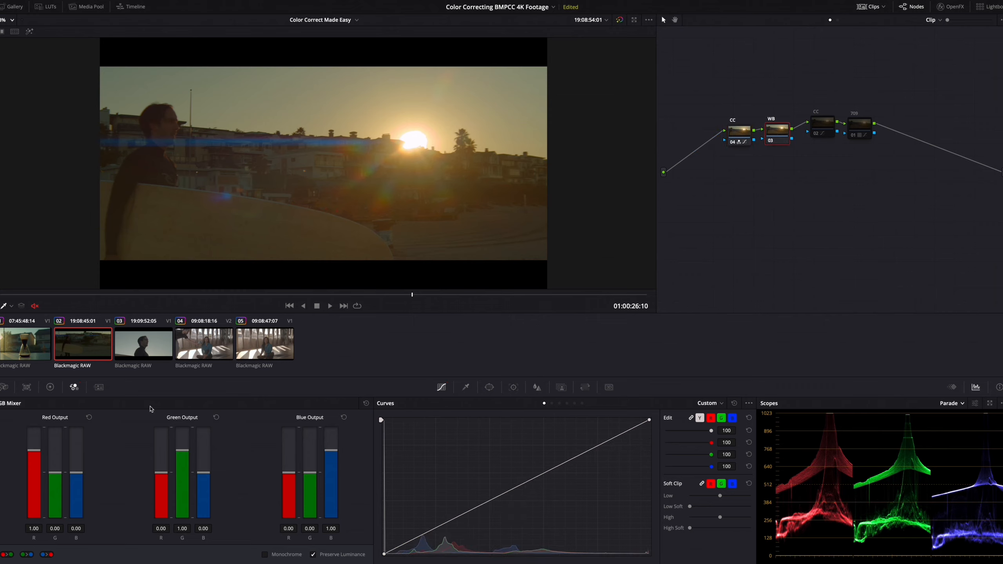
click(51, 387)
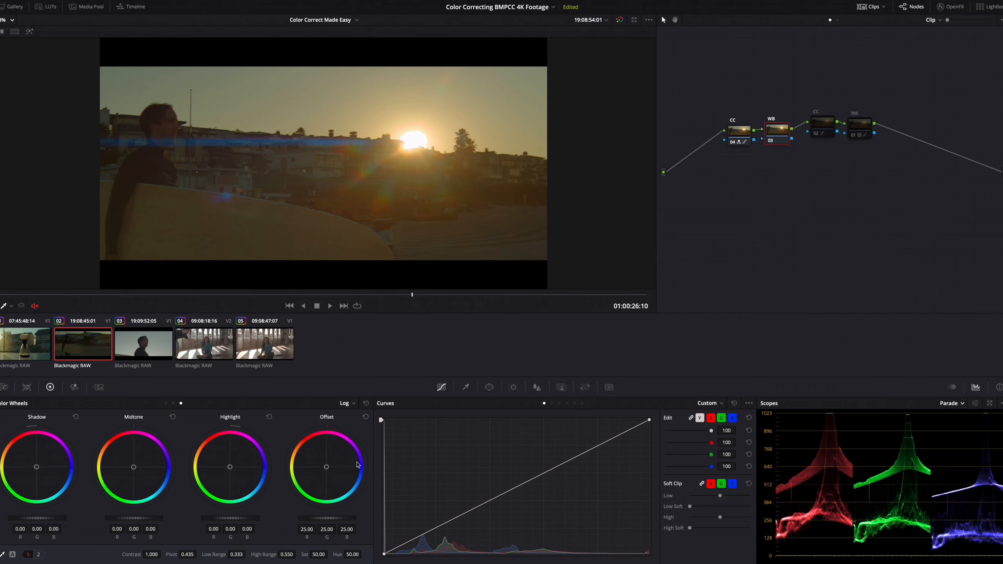
drag(326, 468, 327, 467)
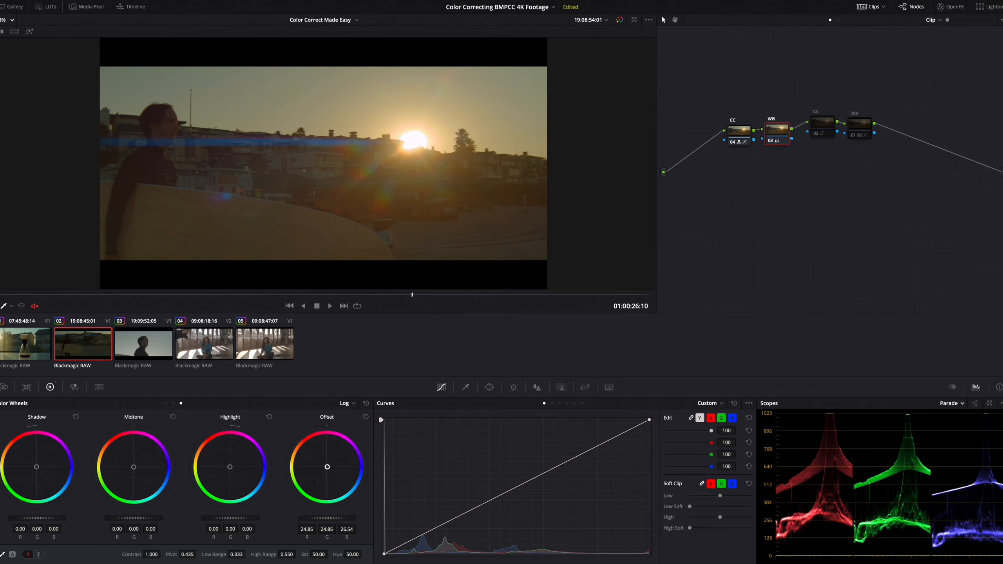
drag(327, 467, 328, 467)
Step: Compare an early surfer frame with the WB node off and on, and review the correction on a late sun frame
drag(59, 295, 92, 297)
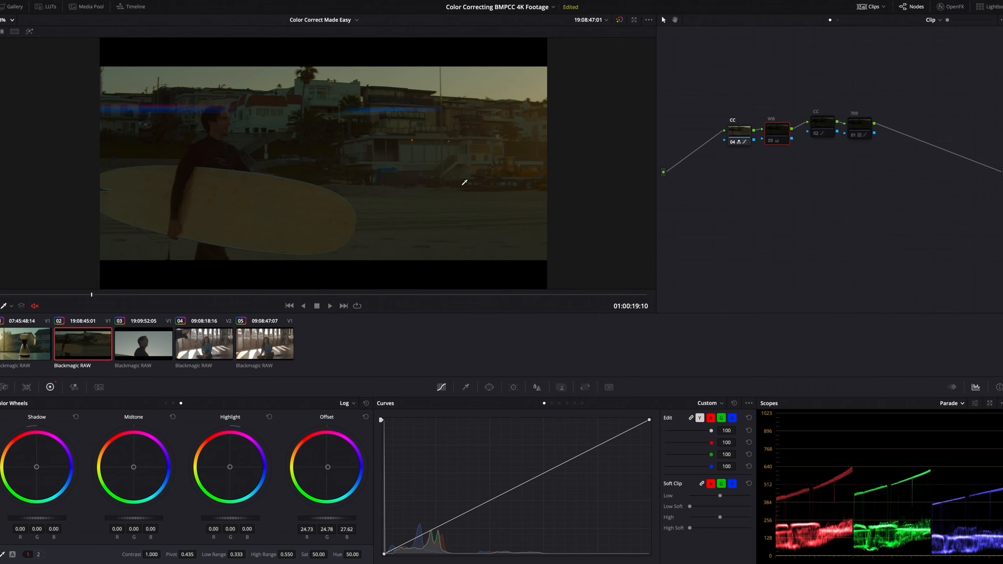
click(464, 182)
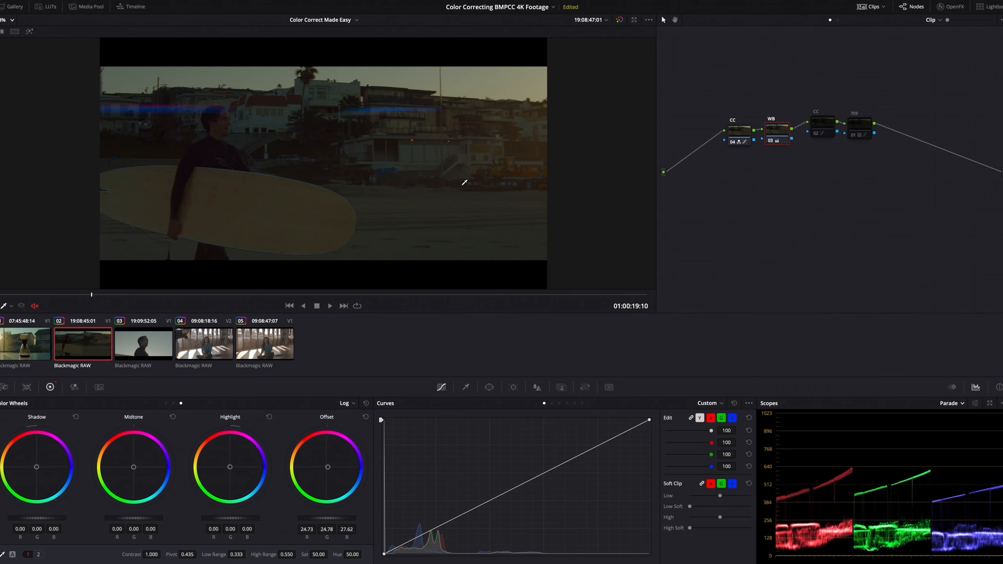
key(ctrl+d)
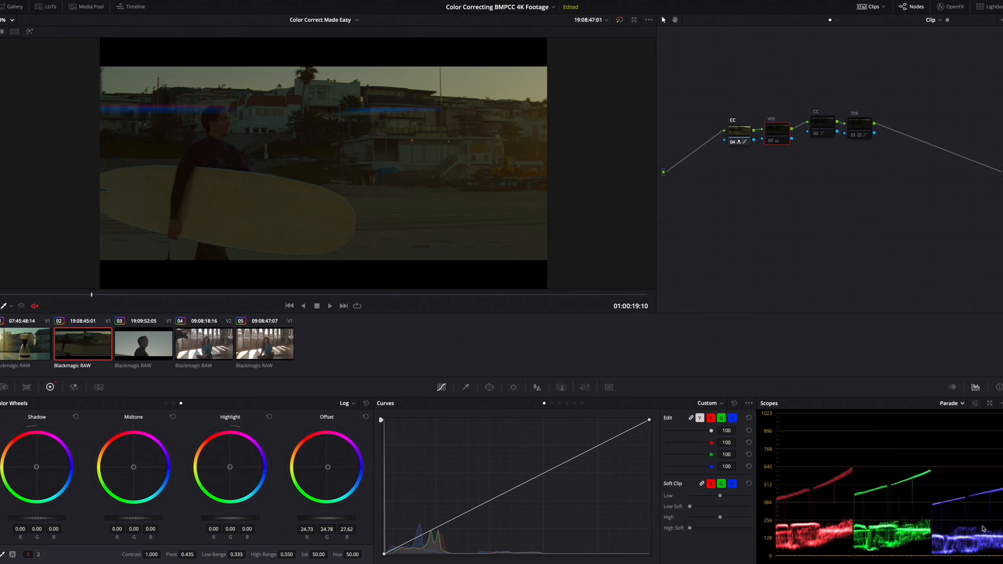
key(ctrl+d)
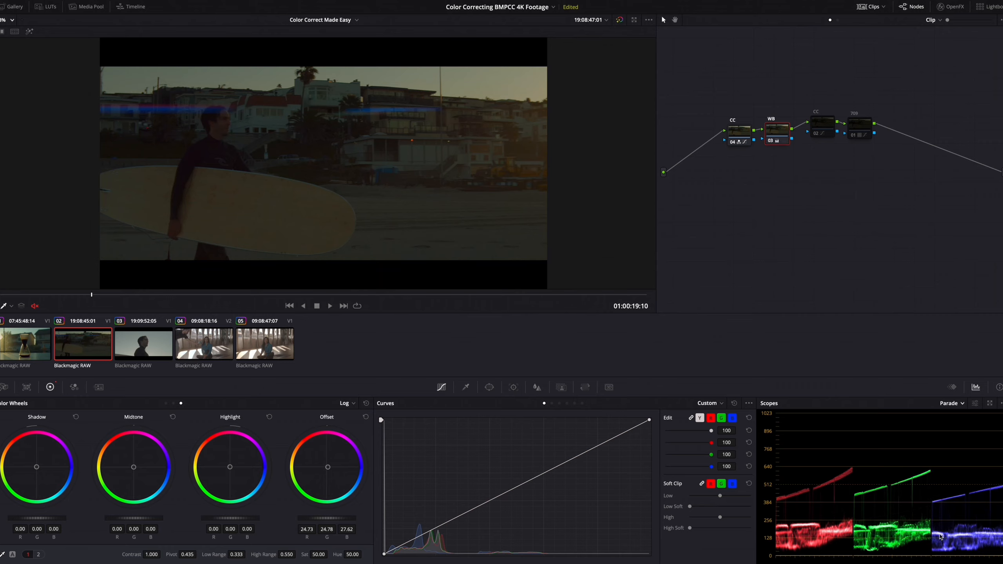
drag(103, 295, 562, 302)
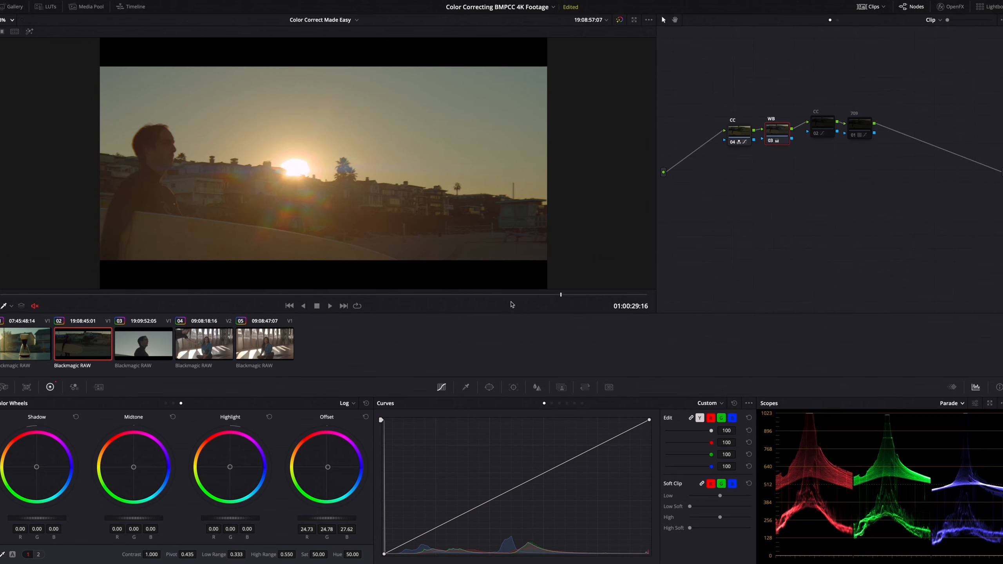
Step: On the color chart clip, review the WB node's Temperature and Tint values in the Log wheels' second adjustment page
click(210, 343)
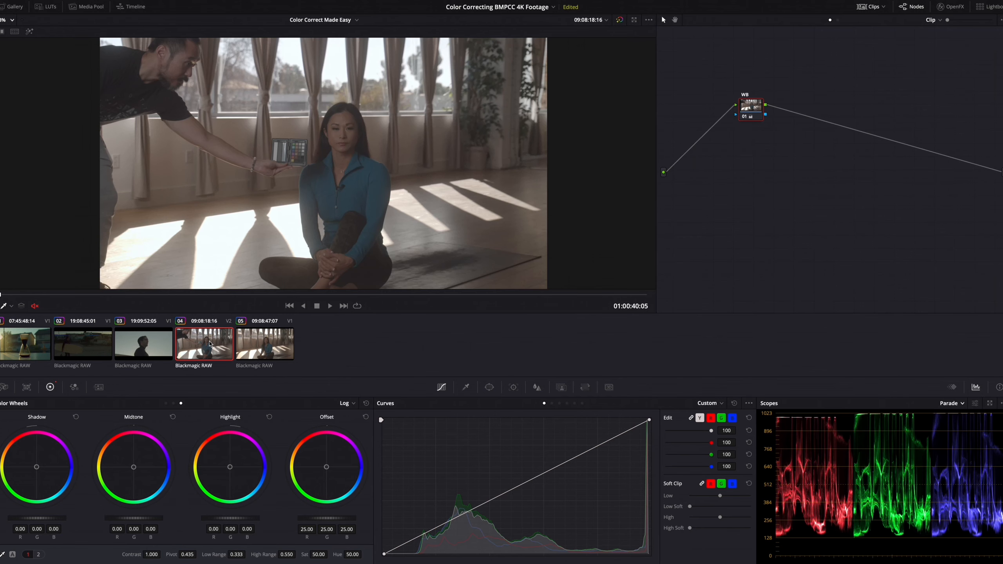
drag(152, 294, 320, 294)
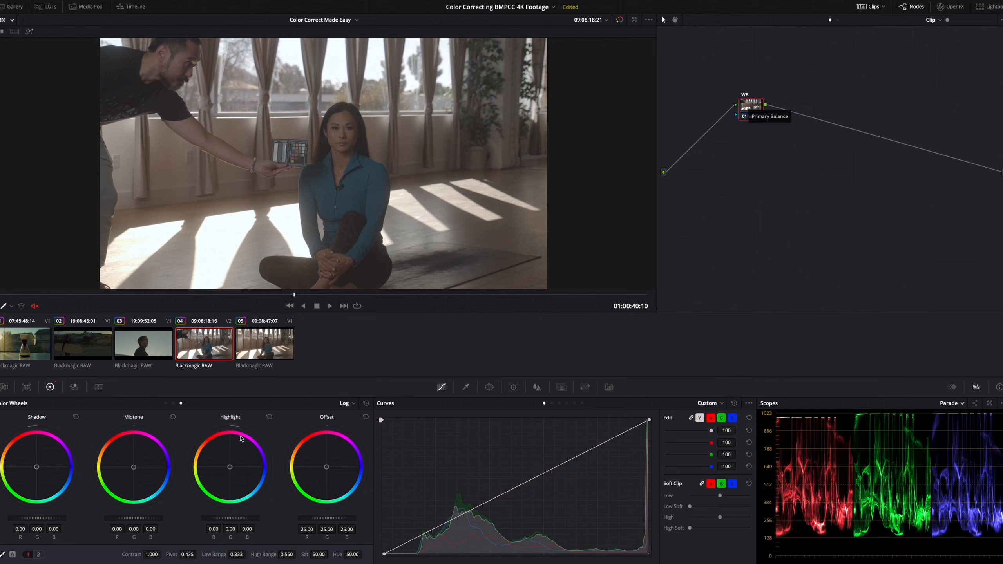
click(2, 554)
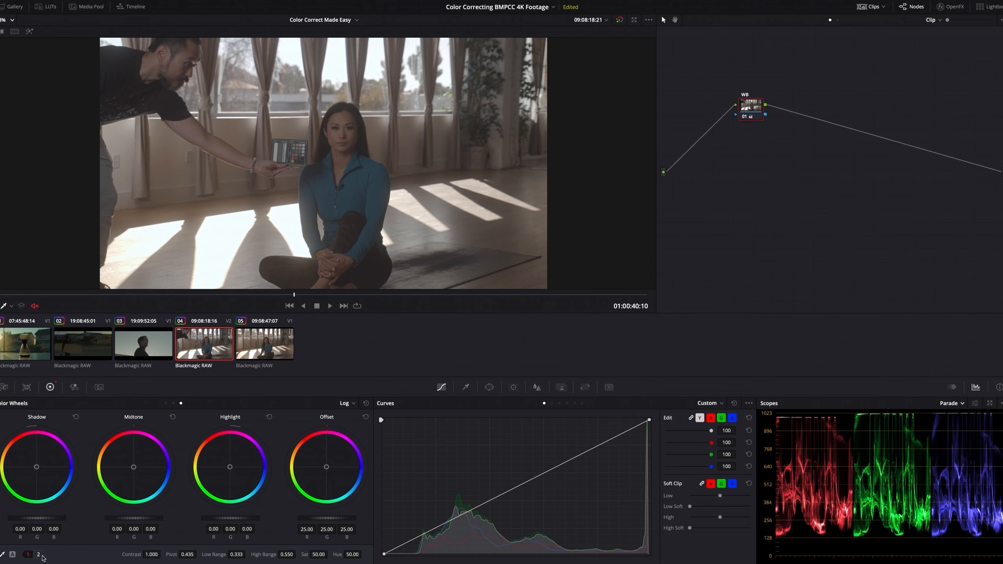
click(40, 555)
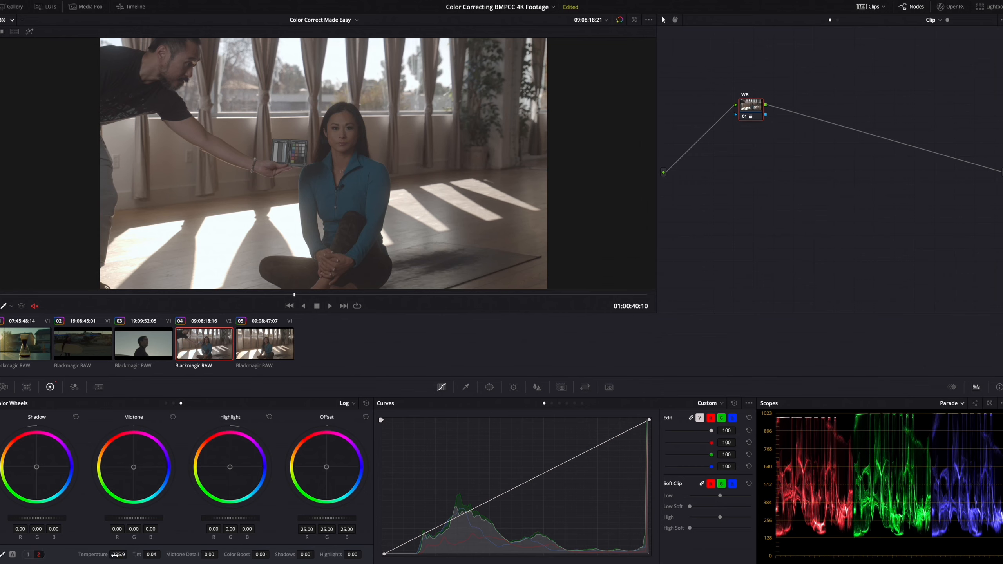
drag(157, 554, 151, 554)
Step: Go to about 01:00:42:12 in the final interview clip and label the unnamed node ahead of the disabled WB node CC
click(246, 347)
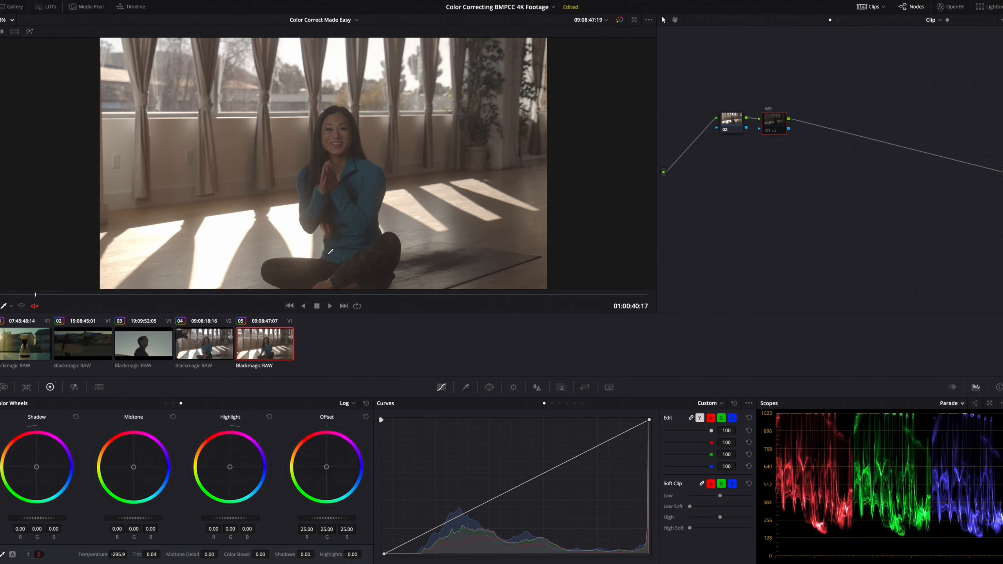
drag(41, 294, 162, 299)
drag(771, 125, 772, 122)
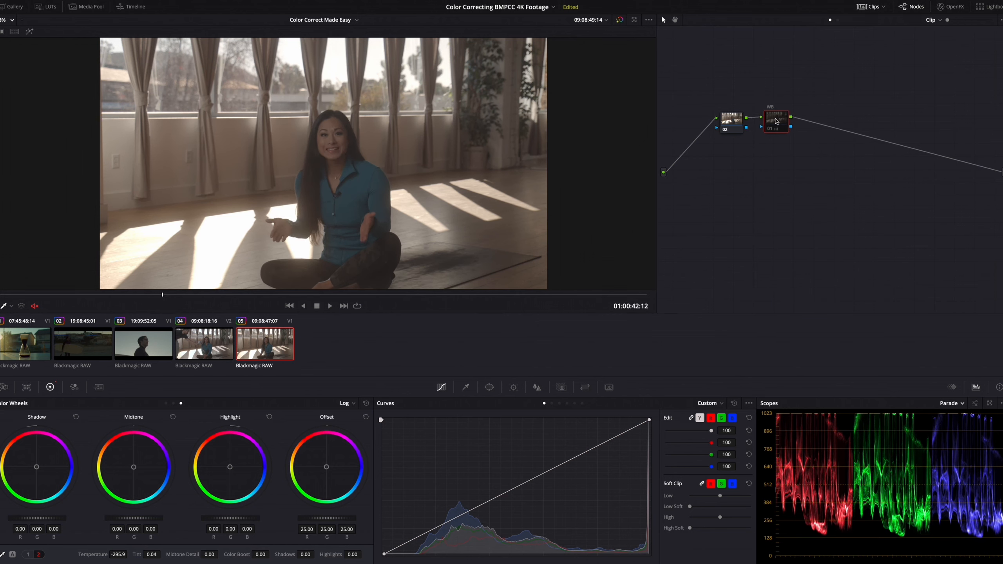
click(733, 121)
right_click(733, 121)
click(747, 137)
key(Return)
Step: Set the CC node's saturation to 0 and pull the curve's black point in to about 6% input
click(28, 554)
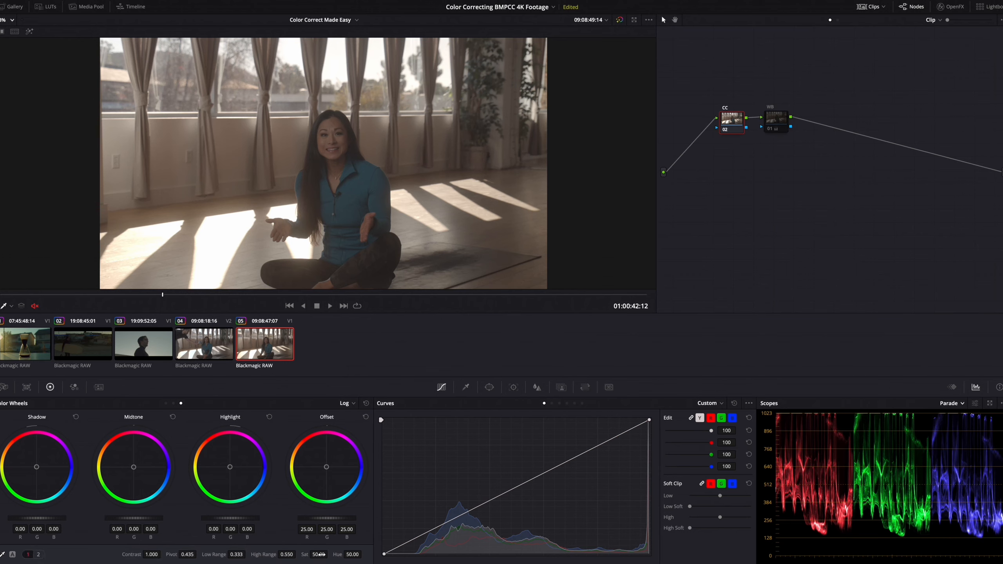
drag(330, 554, 303, 555)
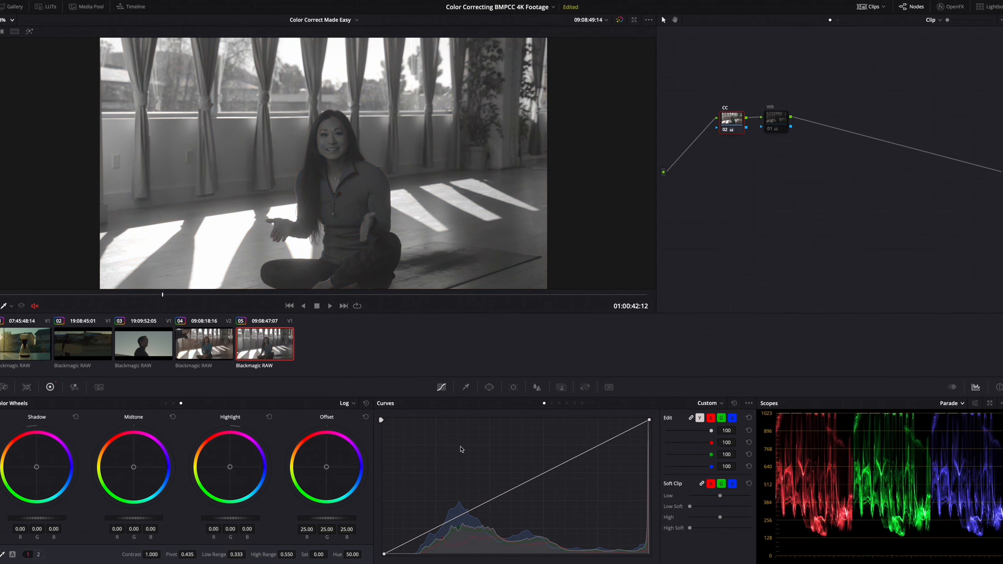
drag(384, 553, 401, 556)
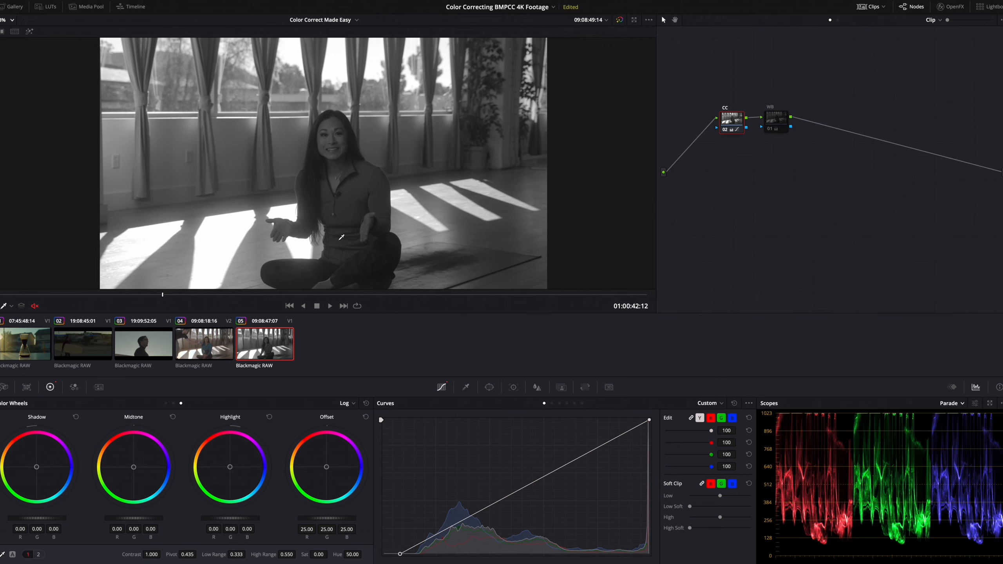
Step: Check the clip's Highlight Recovery in Camera Raw, and lower the CC node's curve white point to about 87% output
click(6, 388)
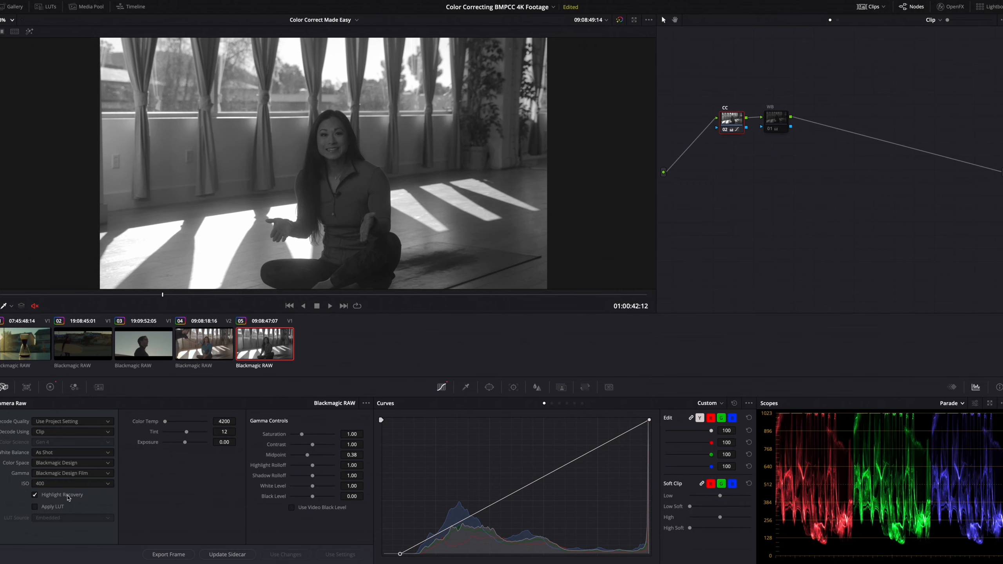
click(51, 387)
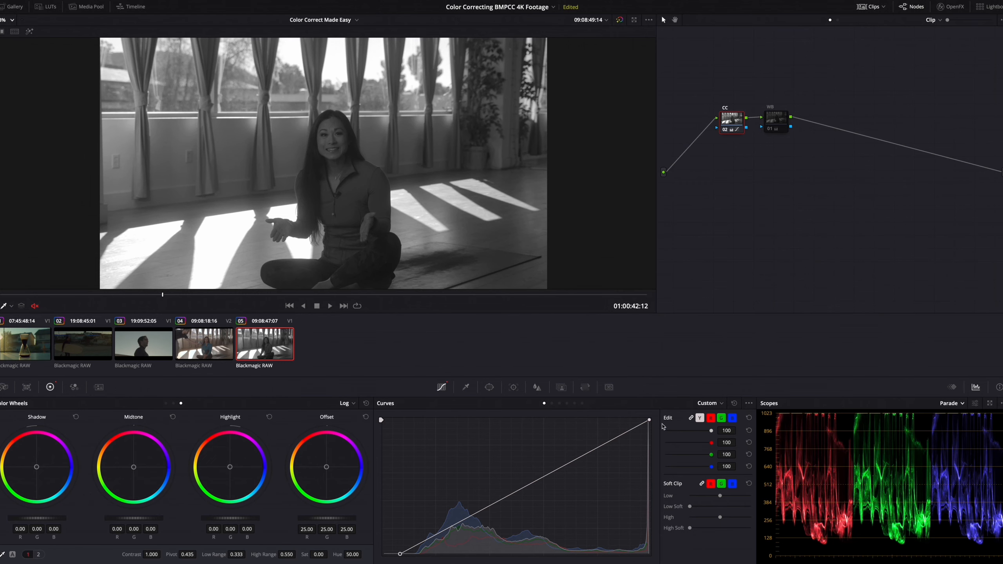
drag(649, 420, 652, 440)
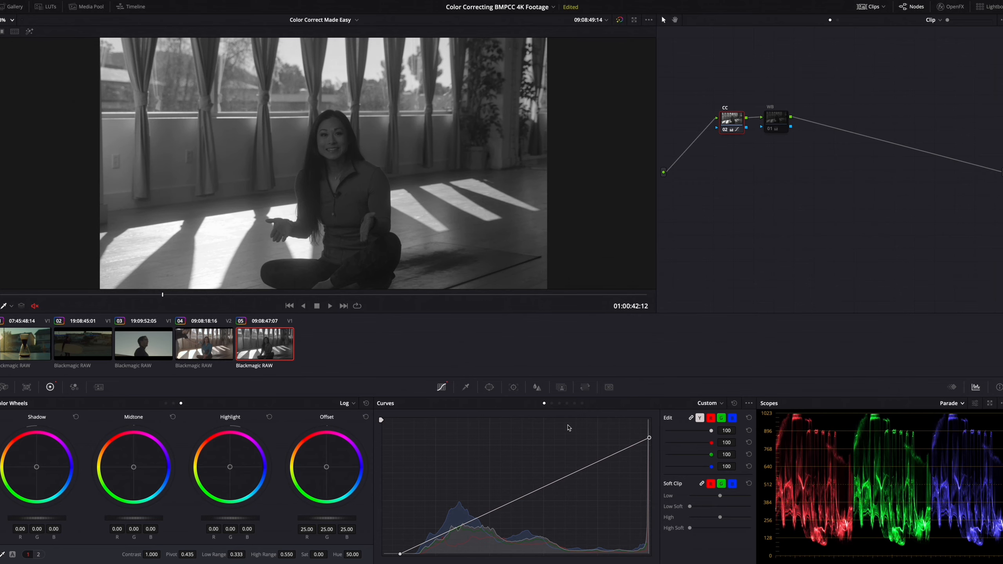
Step: Review the CC curves on the surfer and coffee clips and the color chart clip's grade, returning to the final interview clip
click(82, 353)
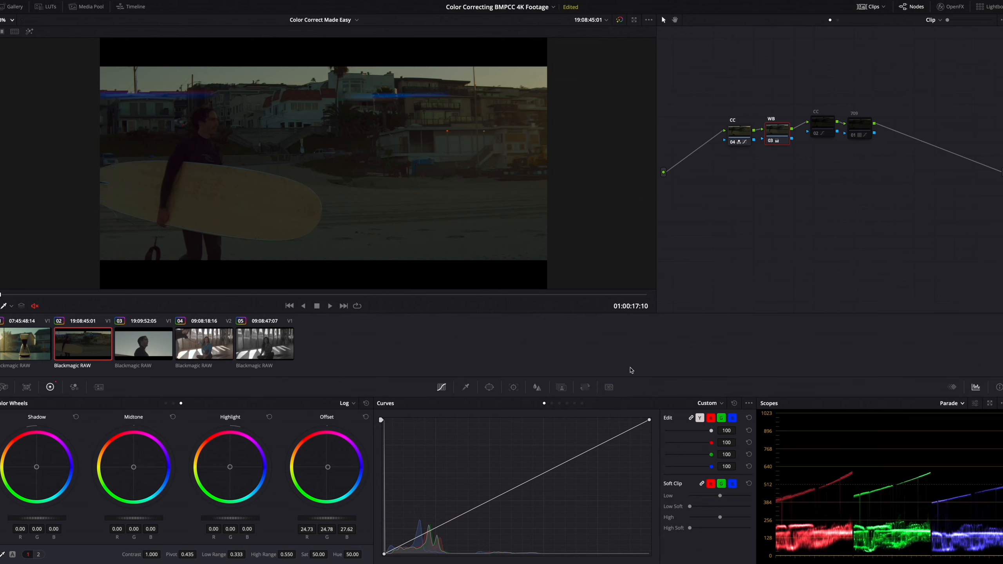
click(739, 137)
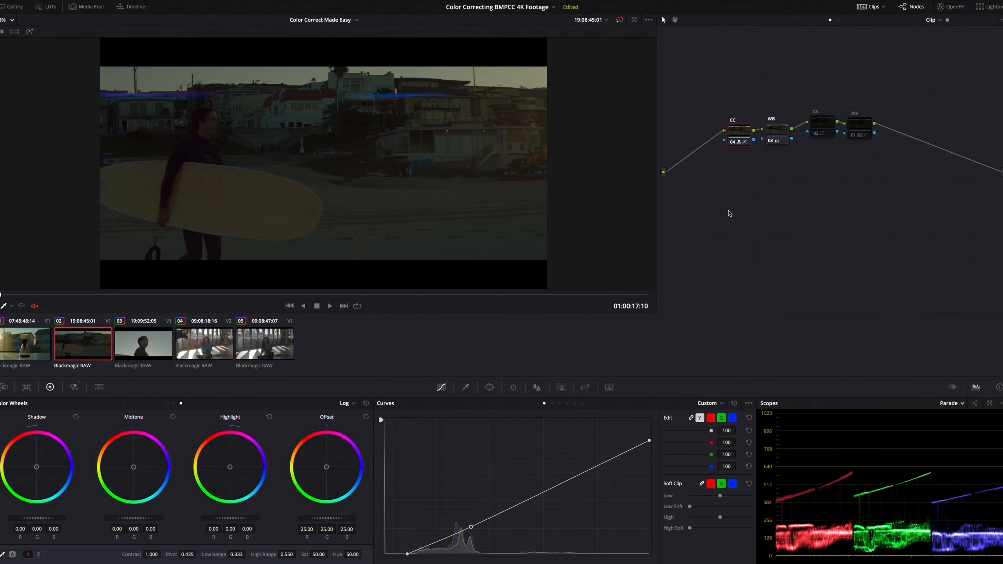
click(32, 343)
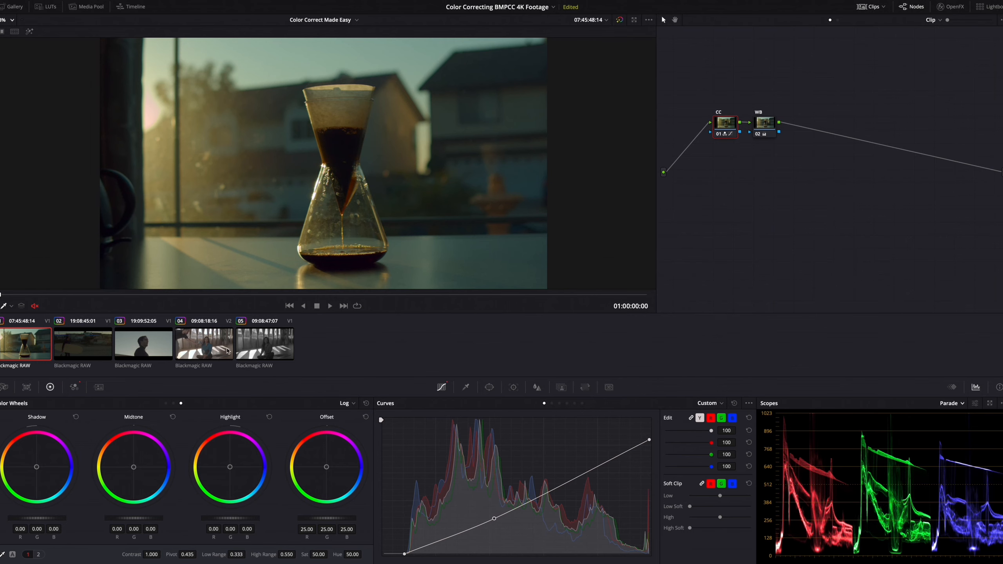
click(205, 350)
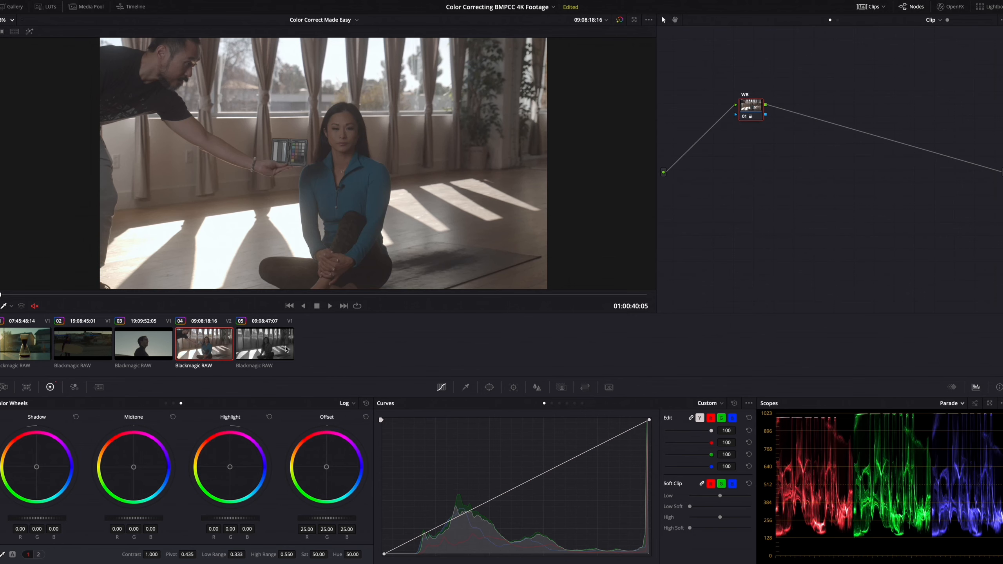
click(272, 351)
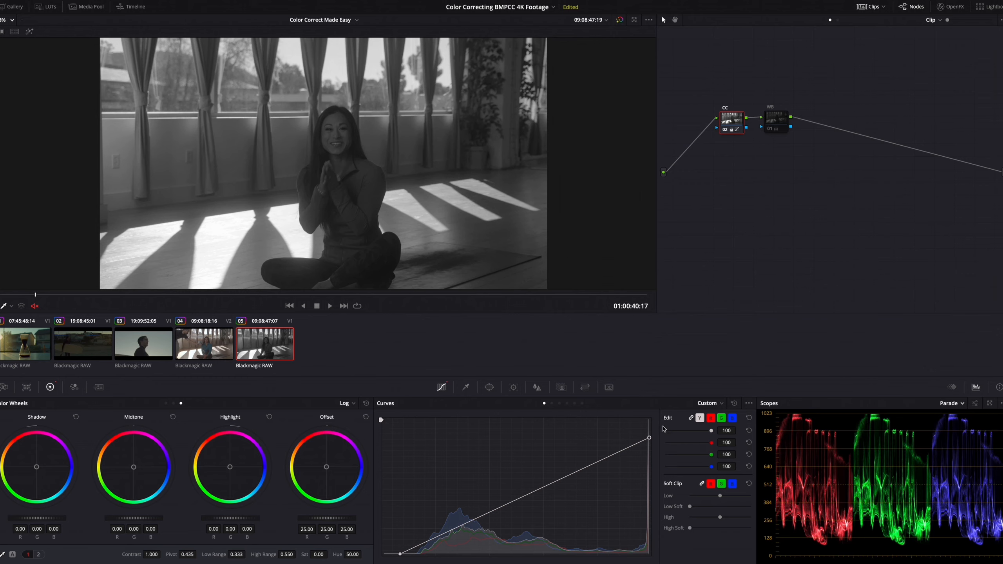
Step: Restore the CC node's saturation to 50 and set its RGB Mixer's red, green and blue outputs each to 2.00
double_click(304, 555)
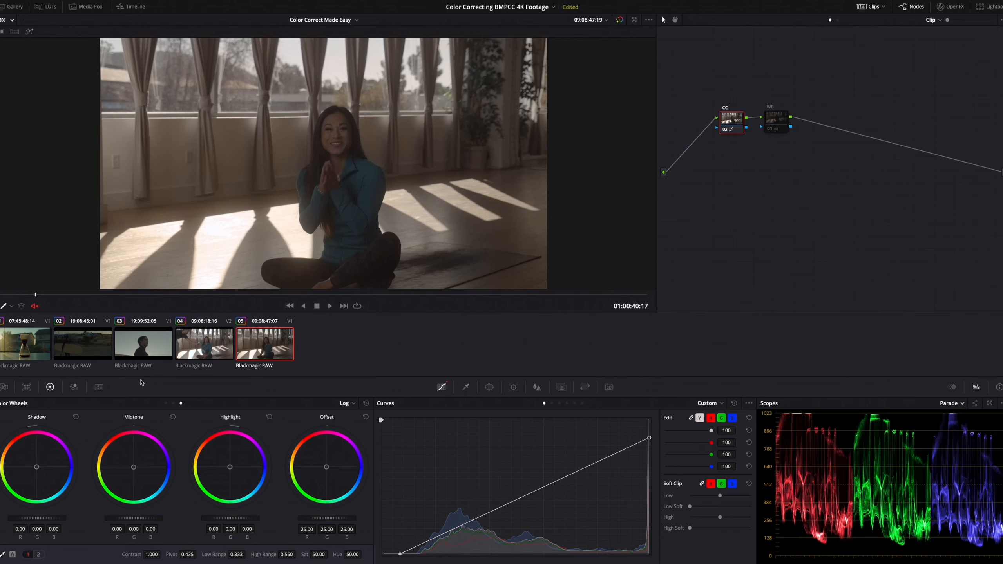
click(75, 388)
drag(34, 452, 34, 427)
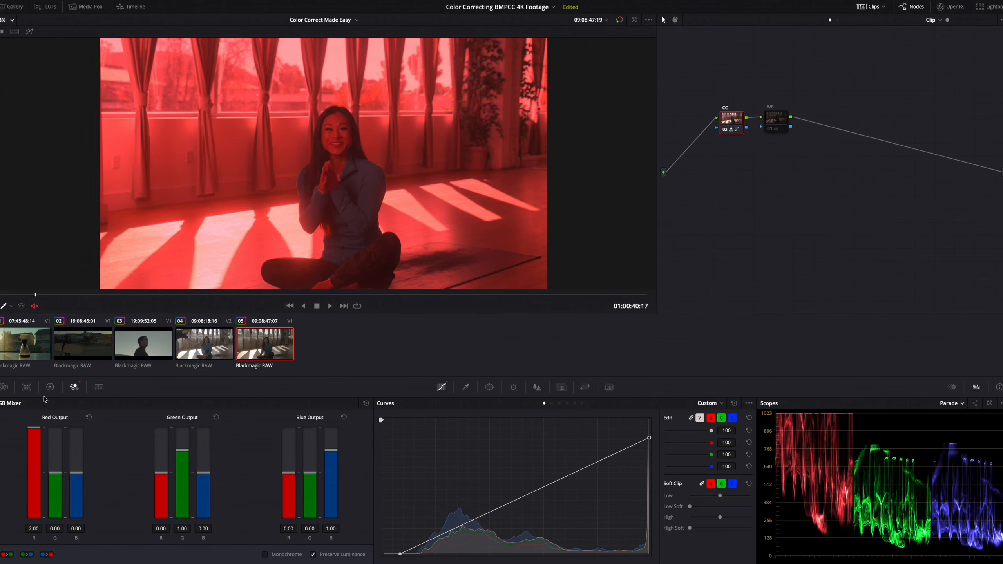
drag(185, 454, 182, 427)
drag(331, 451, 331, 427)
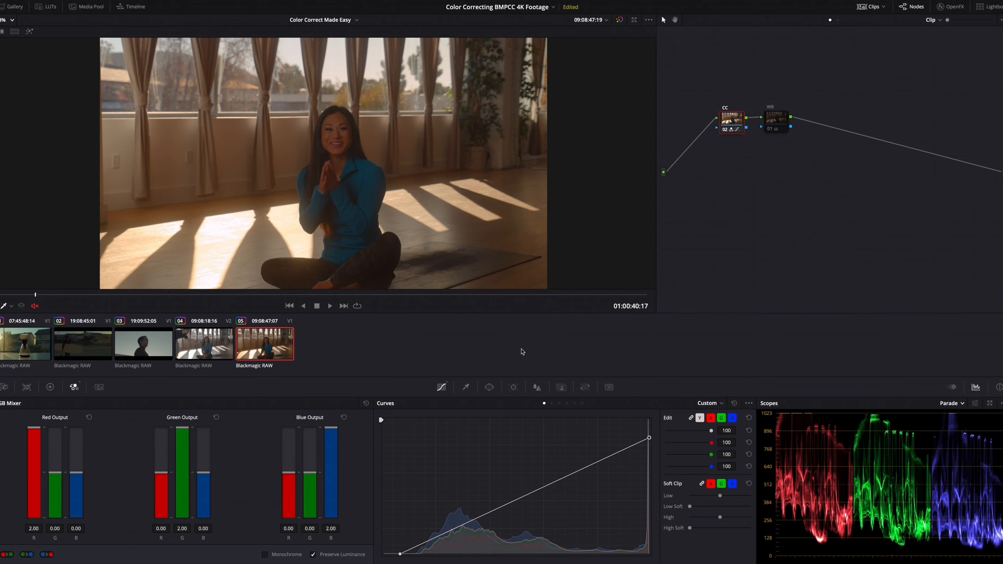
Step: Add a slightly lifted curve point at about 27% input and a slightly lowered shadow point at about 15% input
click(457, 528)
drag(458, 529, 458, 526)
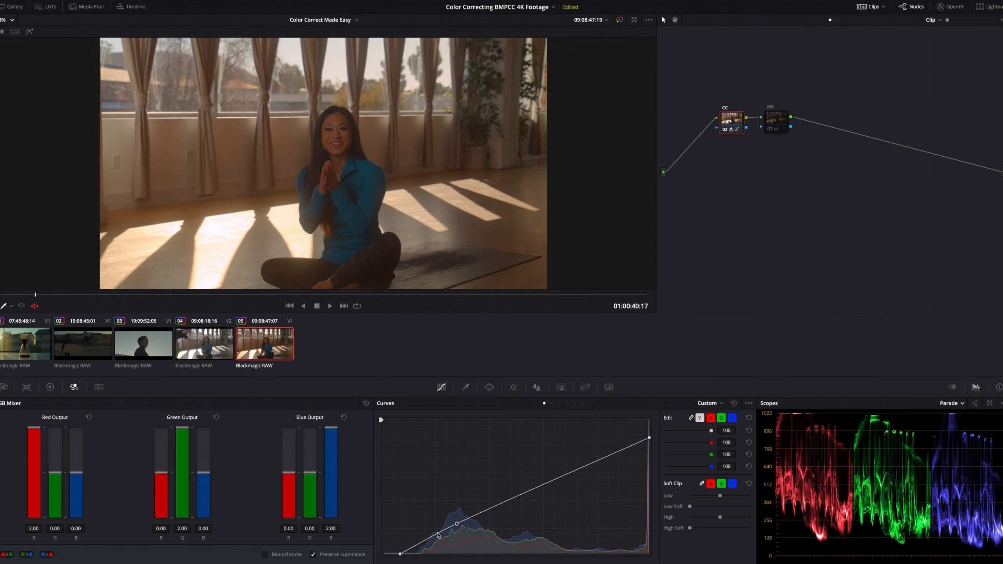
click(420, 544)
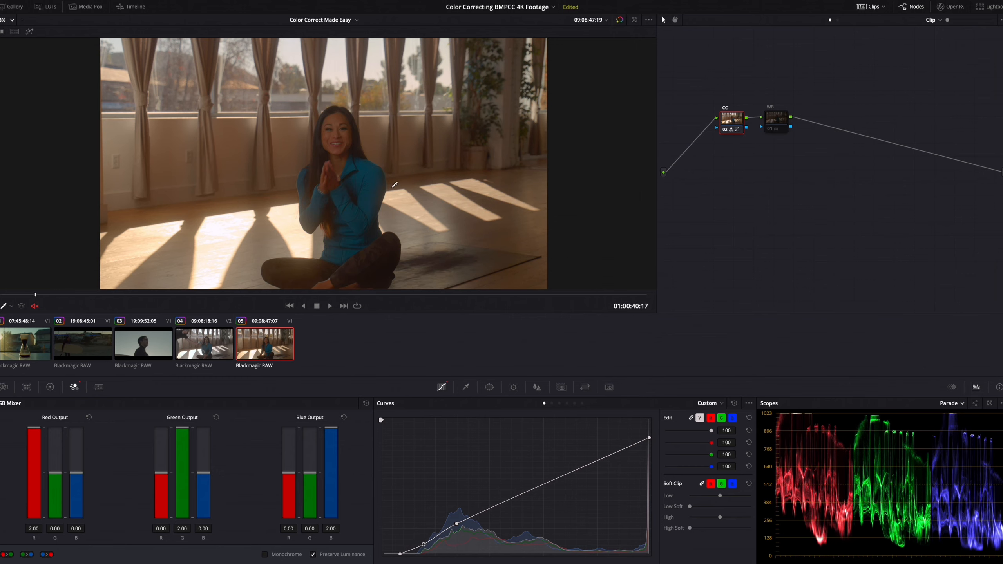
Step: Enable the WB node, play the interview clip to 01:00:44:08 and review the CC node's curve and color wheels
click(776, 123)
key(ctrl+d)
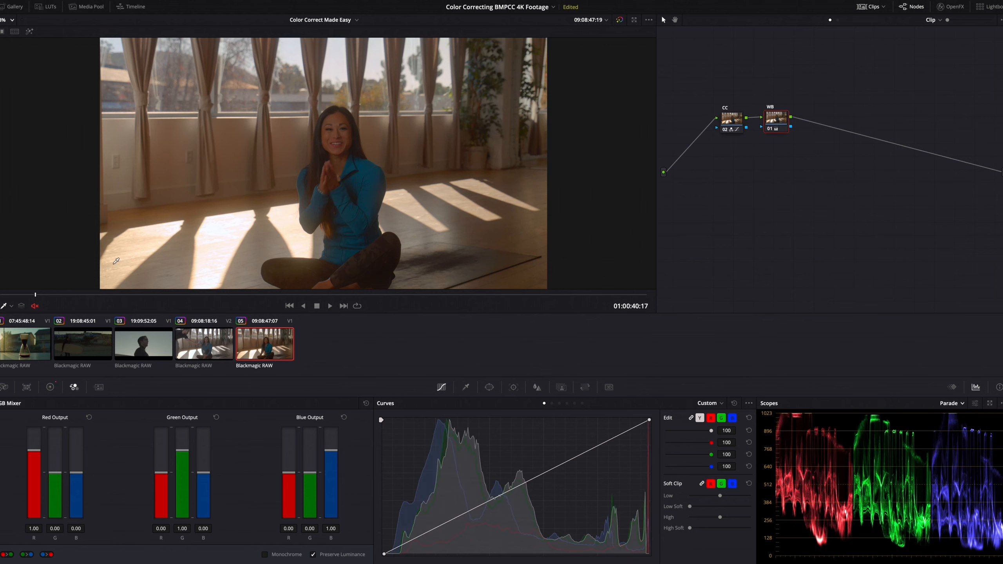
key(space)
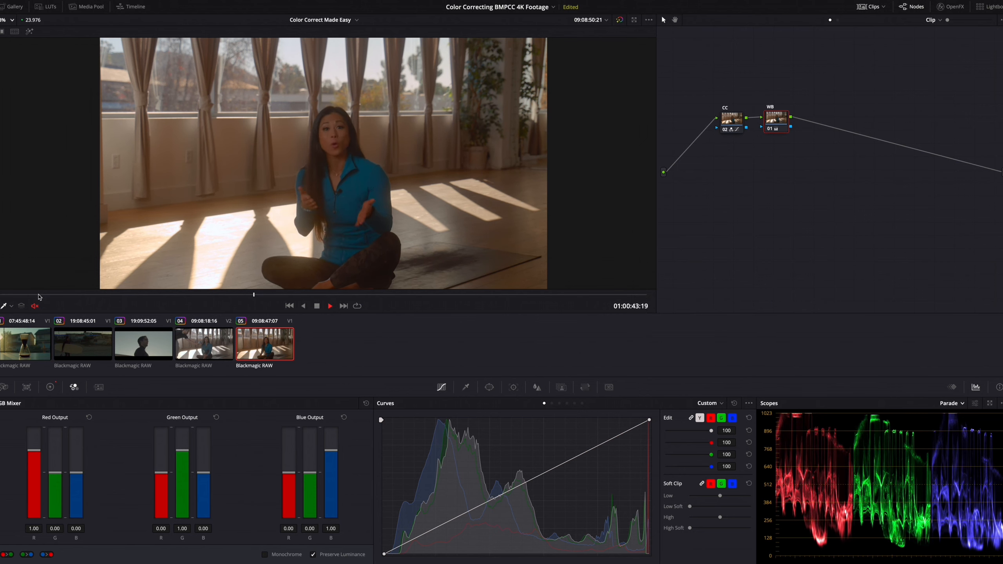
key(space)
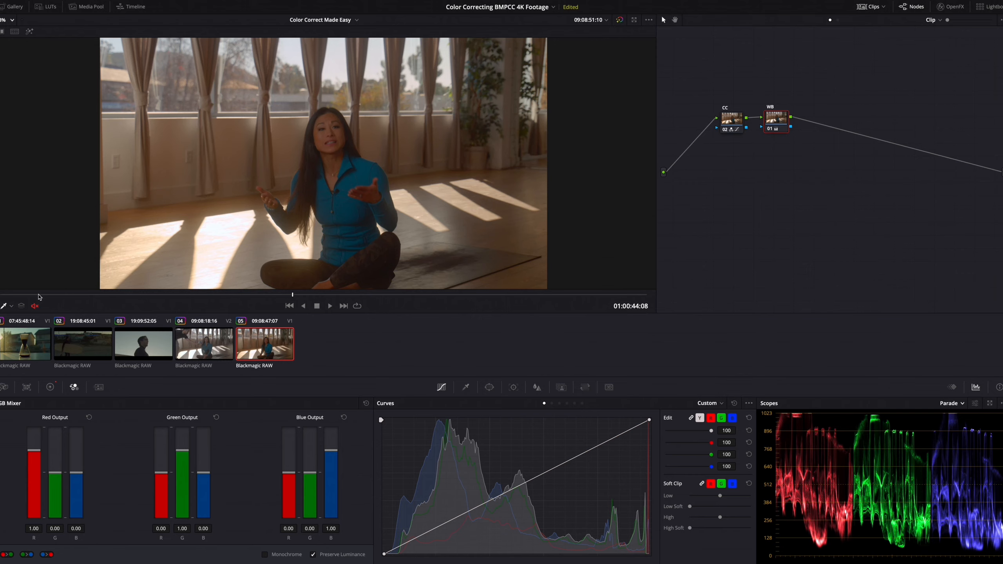
click(716, 135)
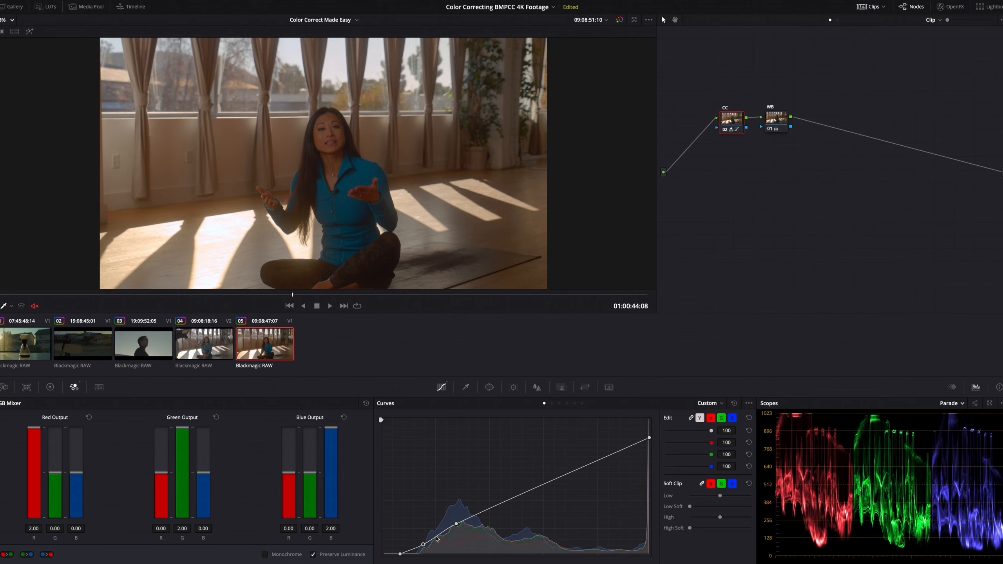
click(50, 387)
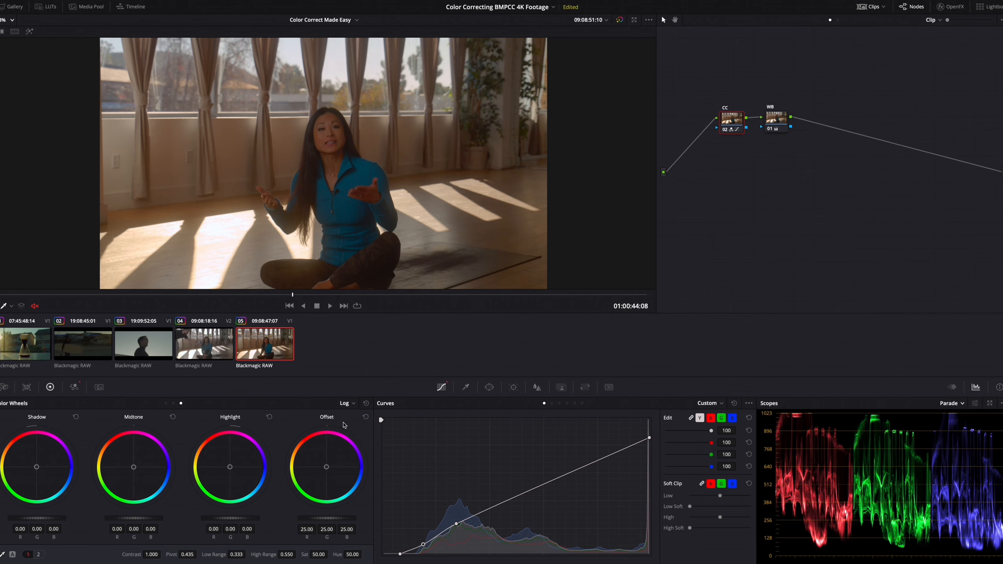
Step: Disable both the WB node and the CC node on the interview clip
click(776, 119)
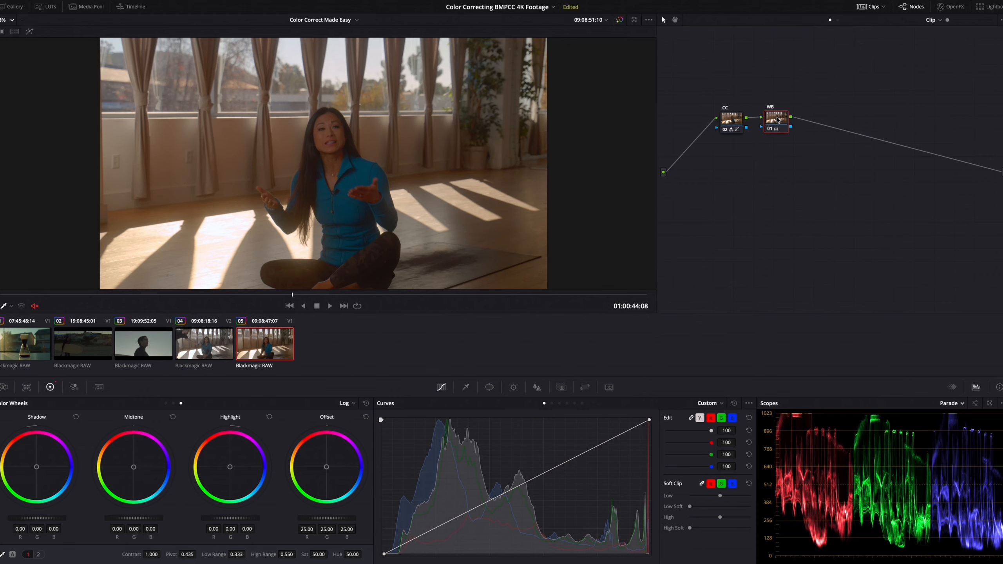
key(super+d)
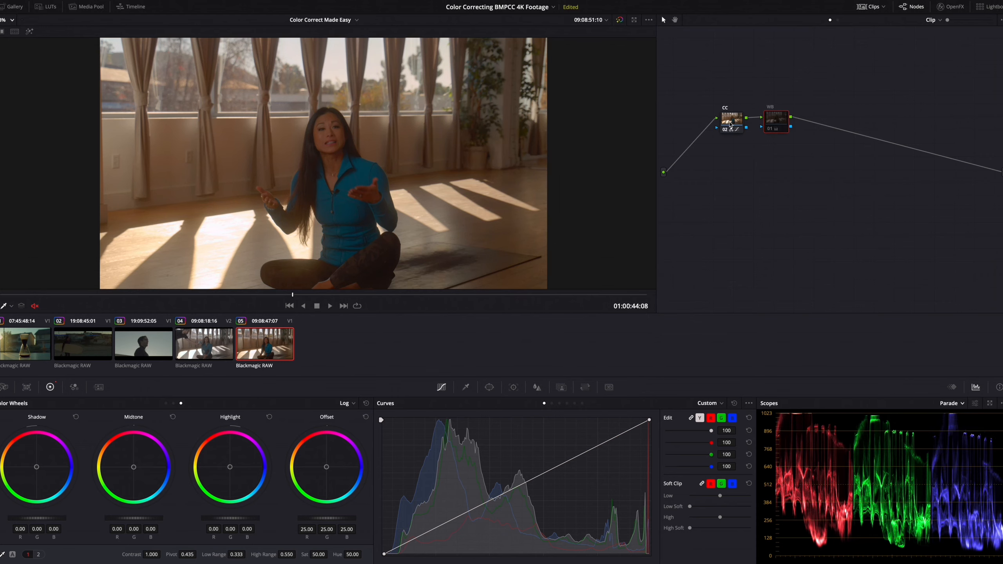
click(733, 120)
key(super+d)
Step: Add a serial node after the WB node and label it 709
click(778, 121)
key(alt+s)
right_click(813, 125)
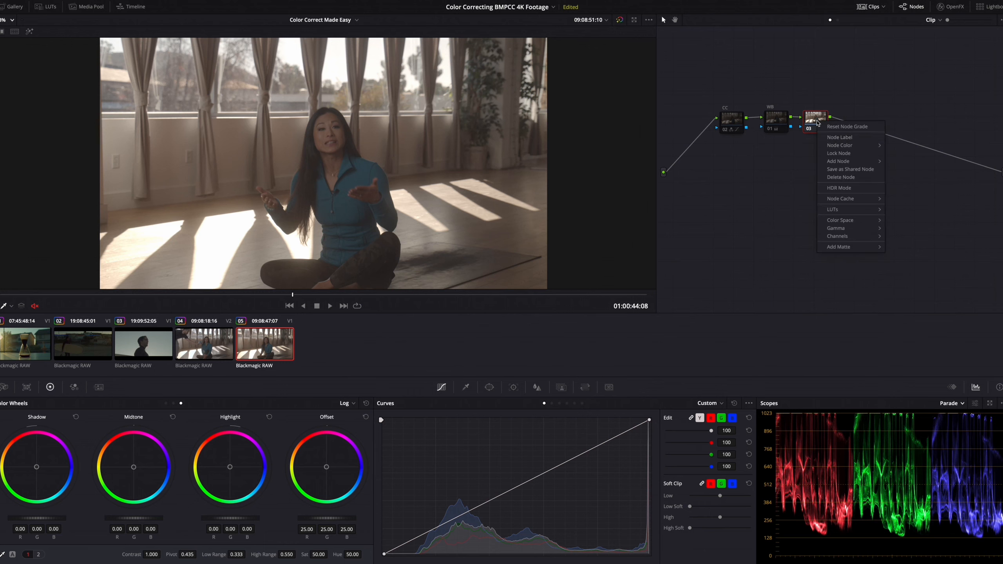
click(826, 140)
text(709)
key(Return)
Step: Apply the Blackmagic Pocket 4K Film to Video v4 3D LUT to the 709 node
right_click(816, 126)
mouse_move(849, 212)
mouse_move(908, 246)
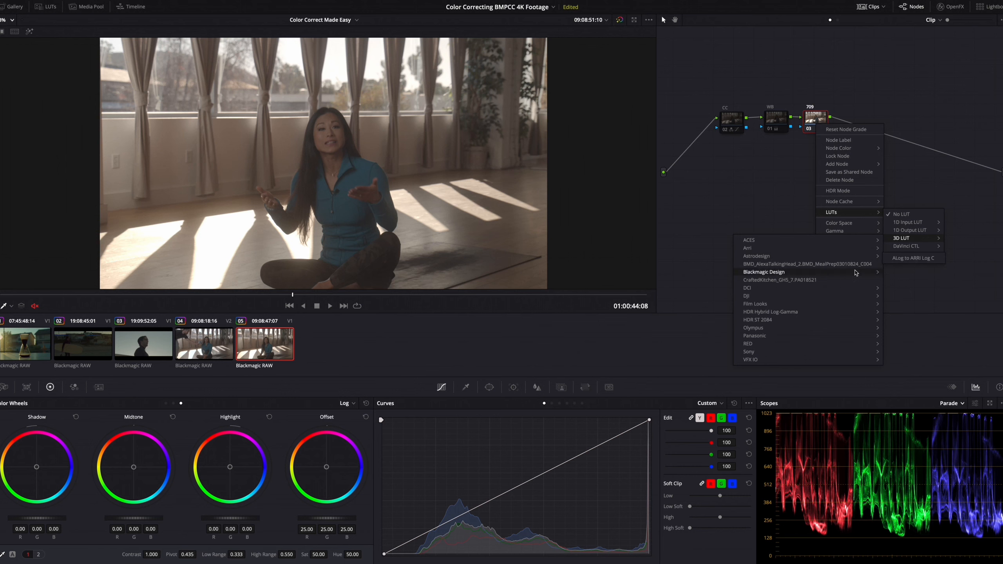
mouse_move(857, 274)
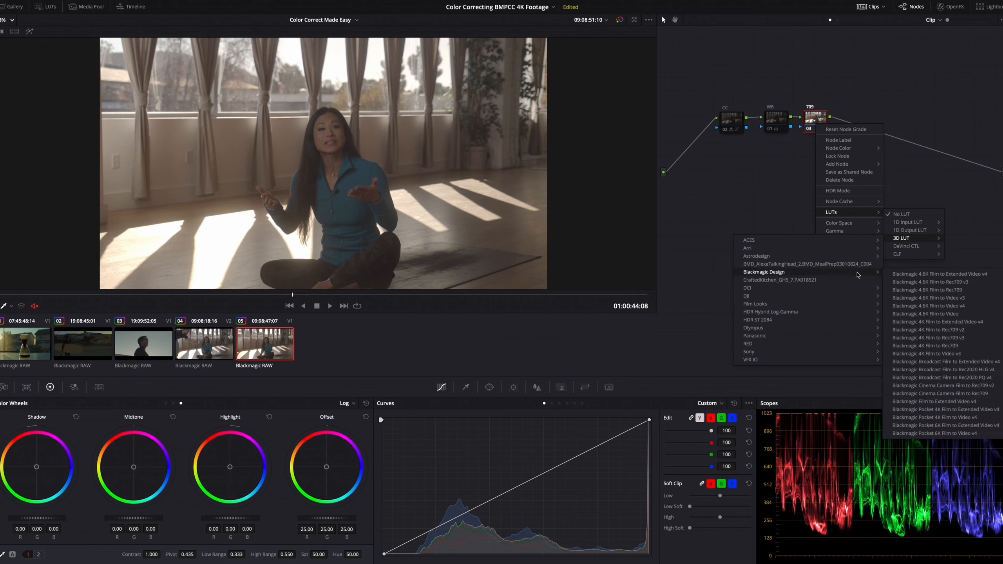
click(924, 418)
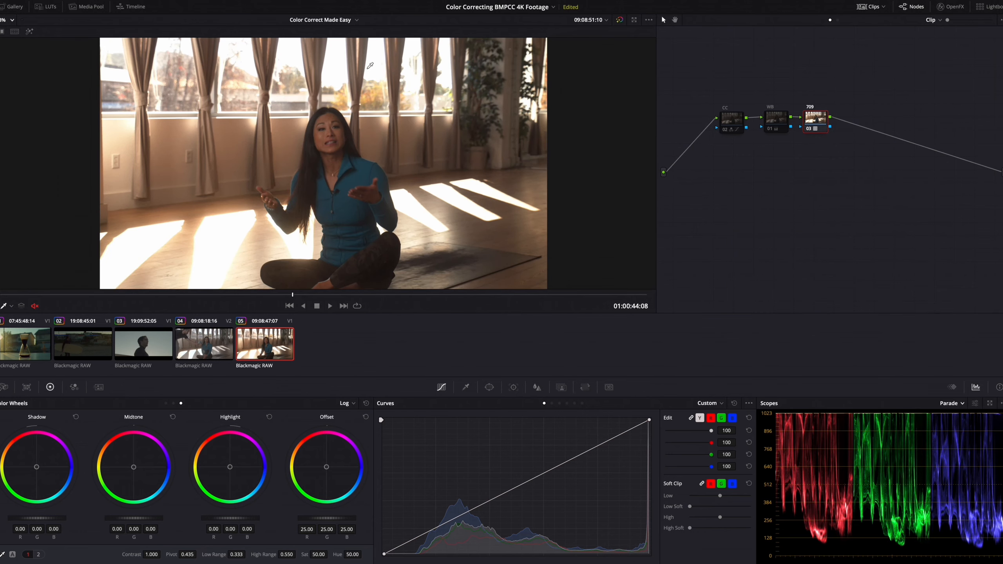
Step: Check the clip's Highlight Recovery in Camera Raw, and add a serial node ahead of the 709 node
click(4, 387)
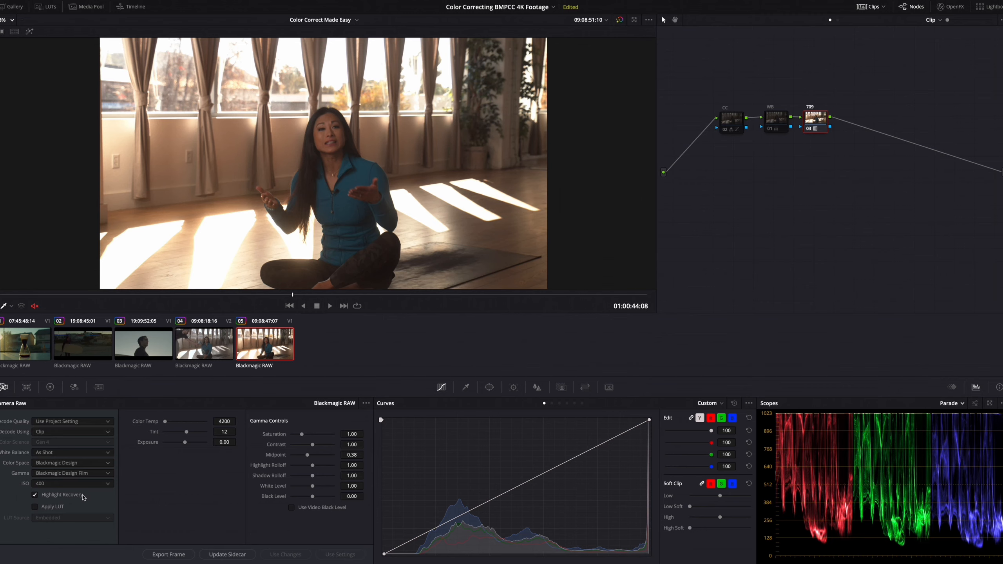
drag(822, 124, 810, 141)
key(shift+s)
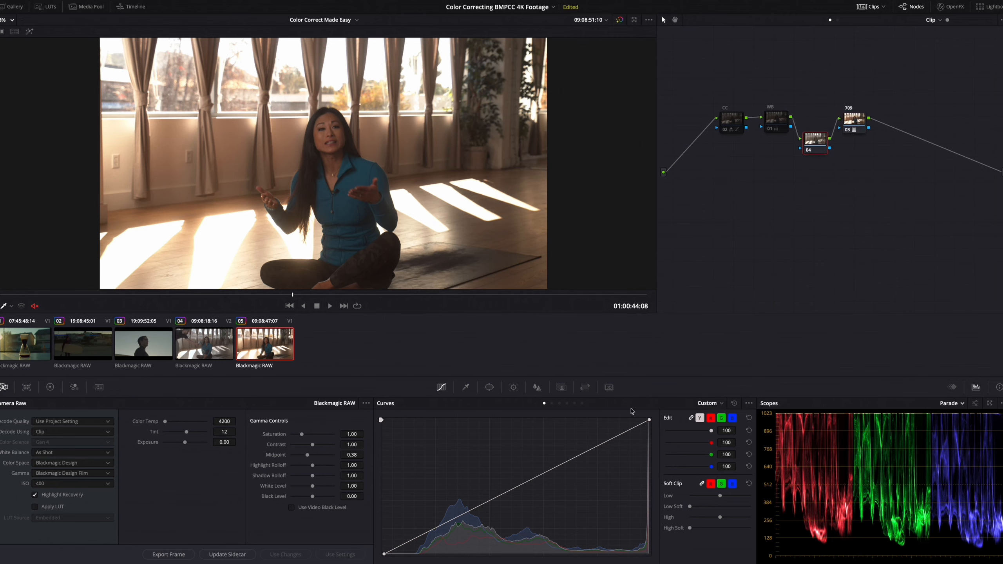
Step: Lower the custom curve's white point to about halfway on the node ahead of 709, then disable that node and align it with the chain
drag(648, 420, 650, 480)
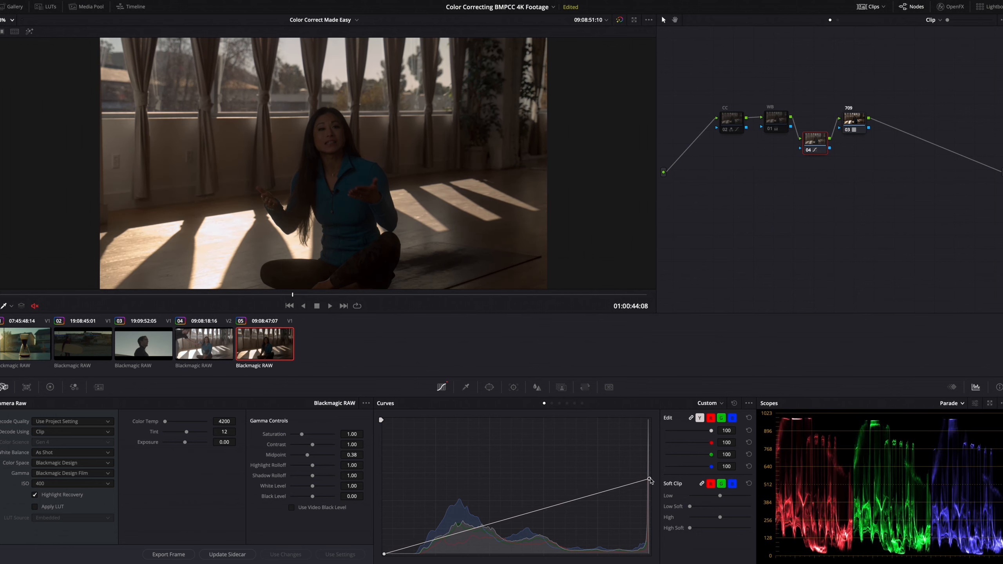
drag(650, 480, 649, 481)
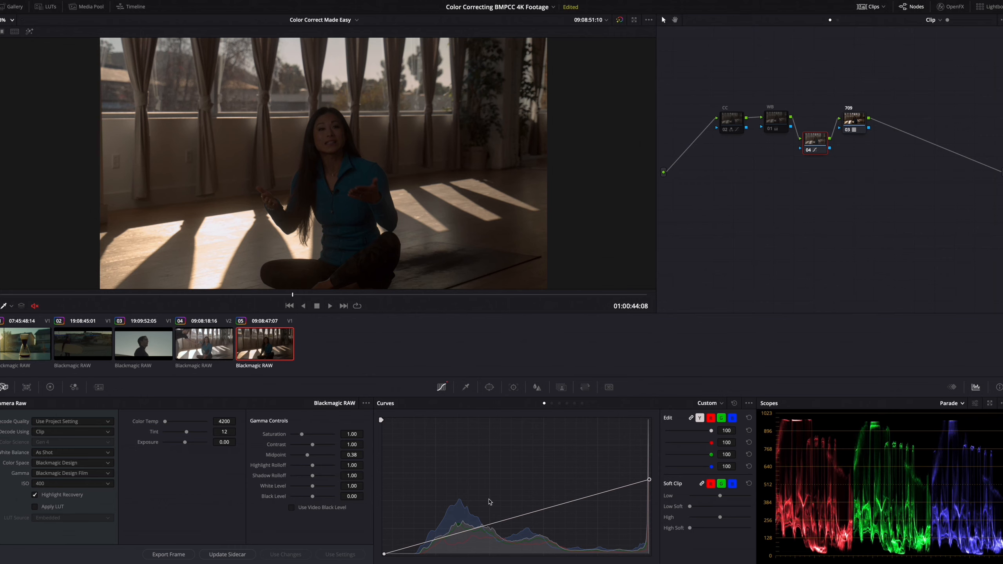
key(super+d)
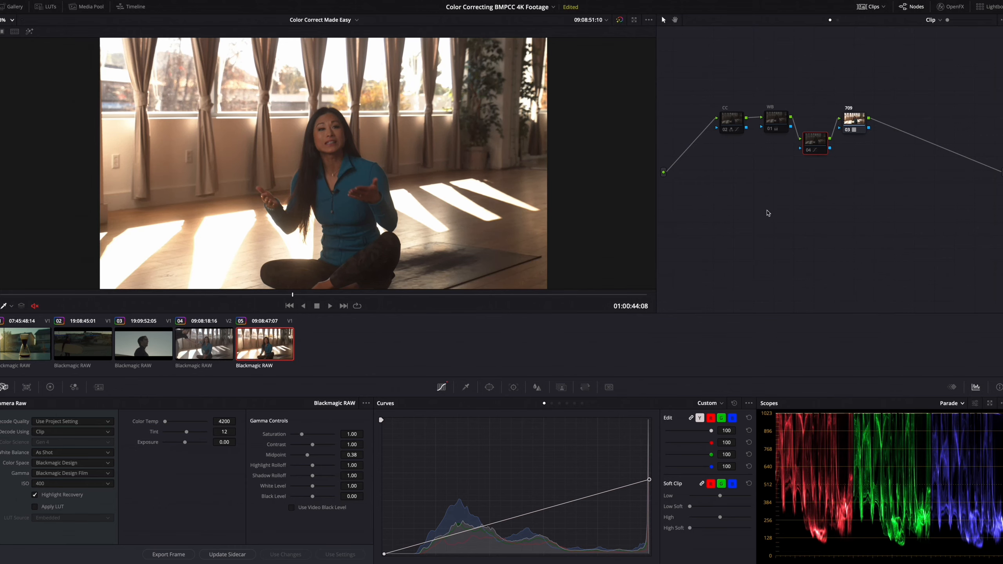
drag(821, 143, 853, 128)
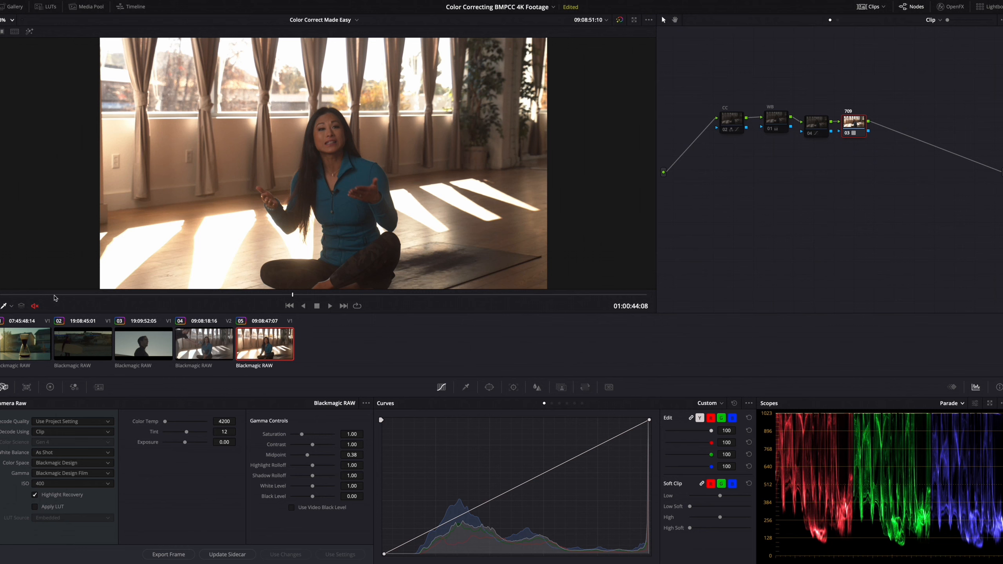
Step: Disable the 709 node, re-enable the CC and WB nodes, and play back the interview clip to compare the looks
key(space)
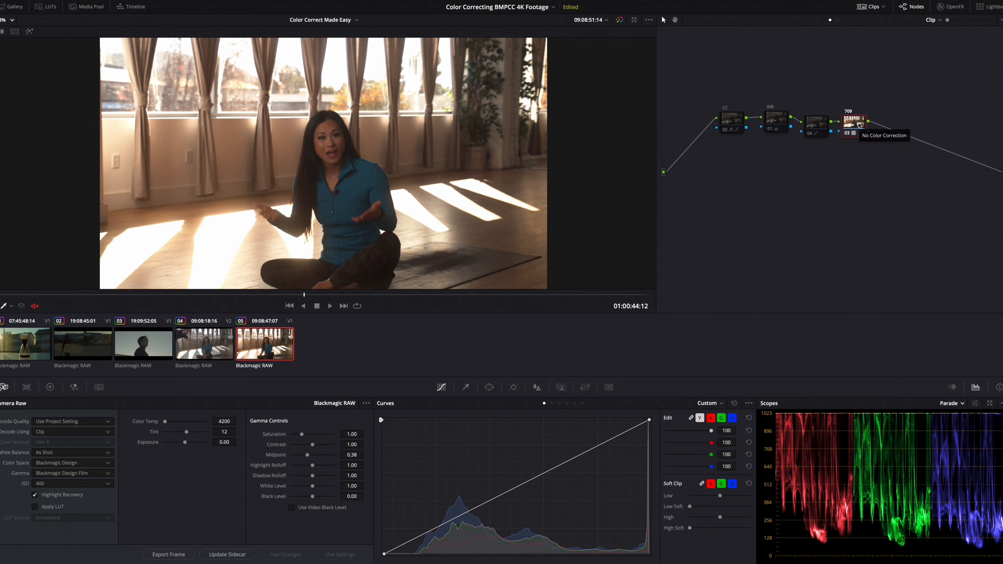
key(ctrl+d)
click(732, 123)
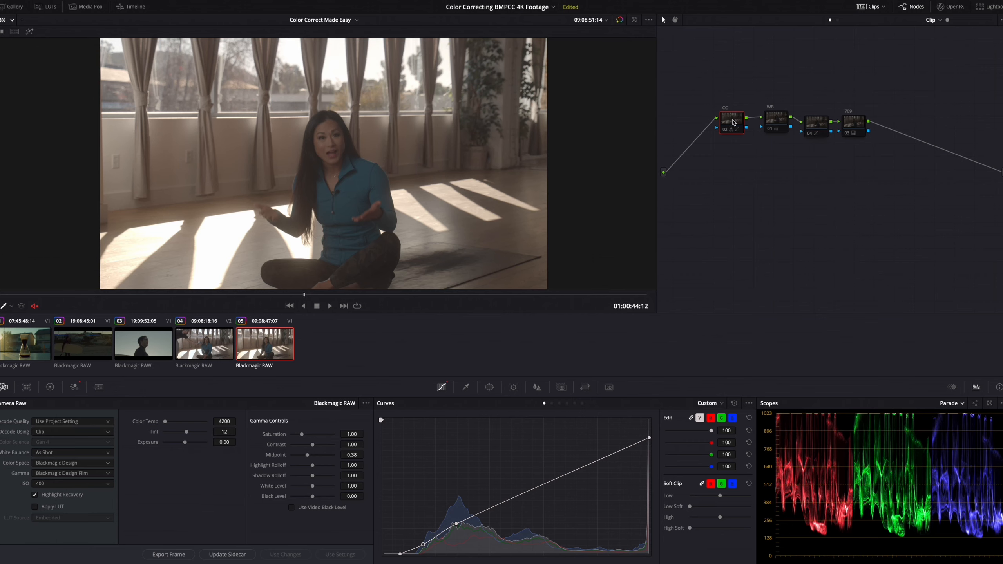
click(778, 123)
key(space)
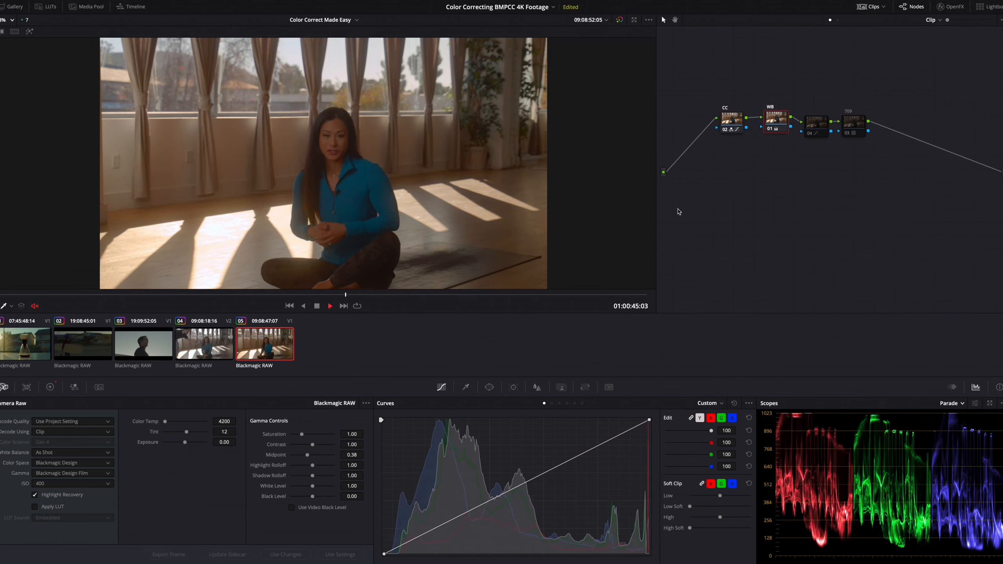
key(space)
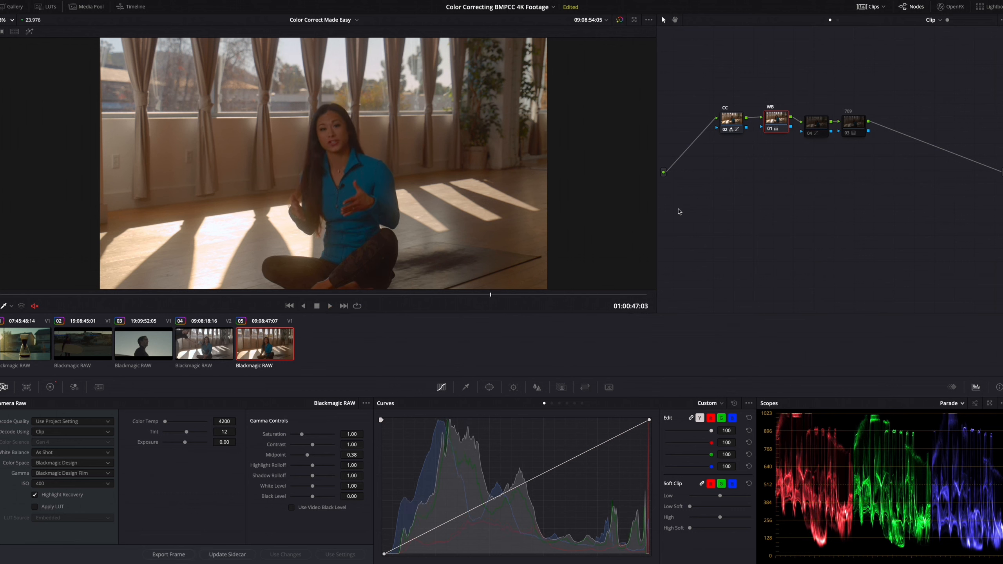